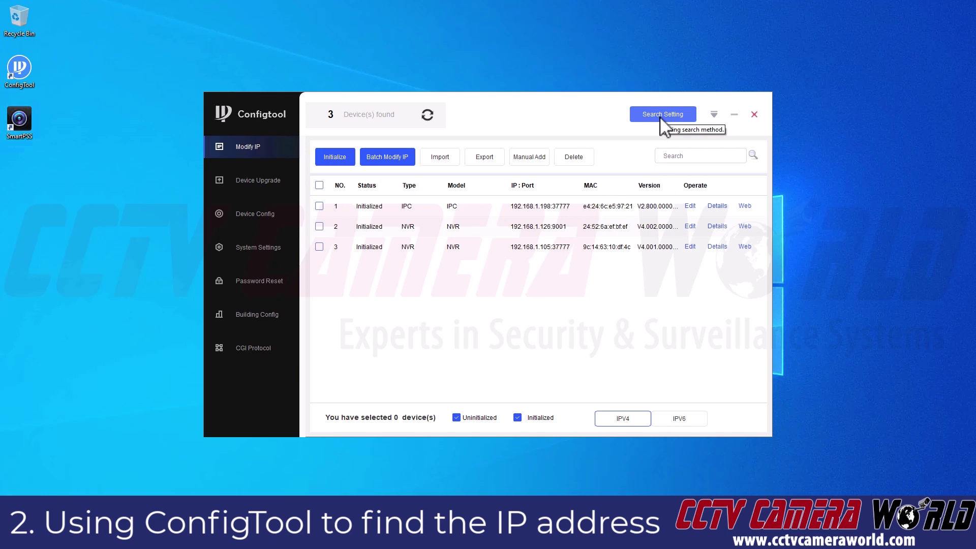
Step: Enable Other Segment Search in ConfigTool's search settings and rerun the device search
click(661, 115)
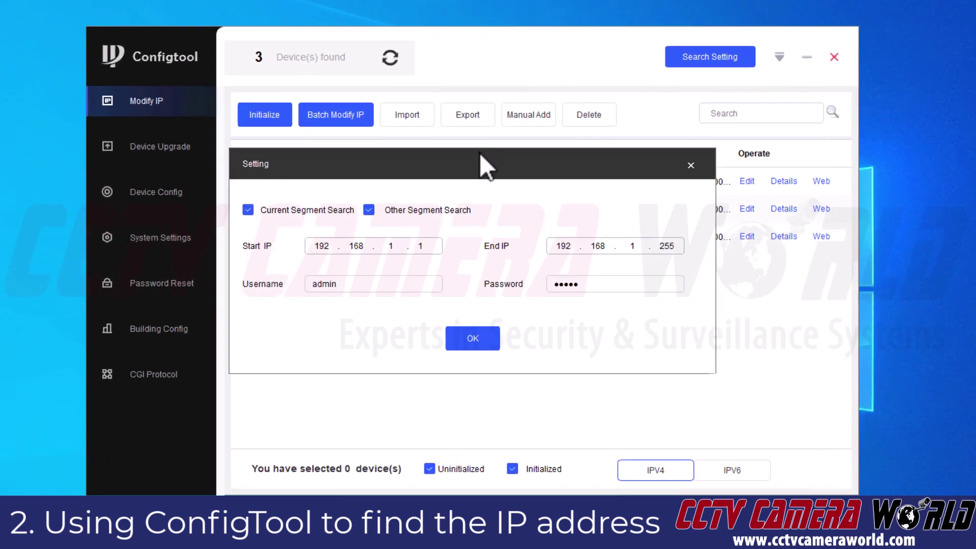
click(412, 227)
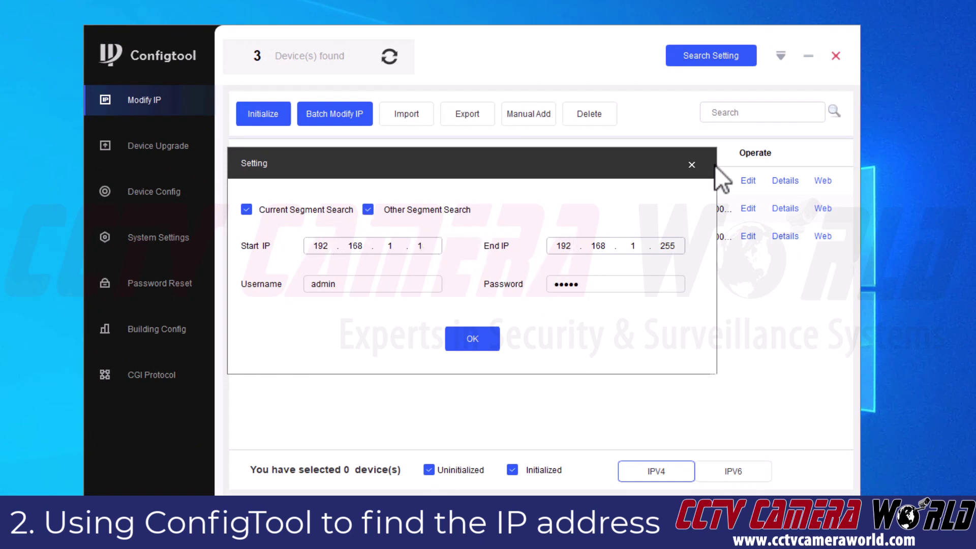
click(476, 338)
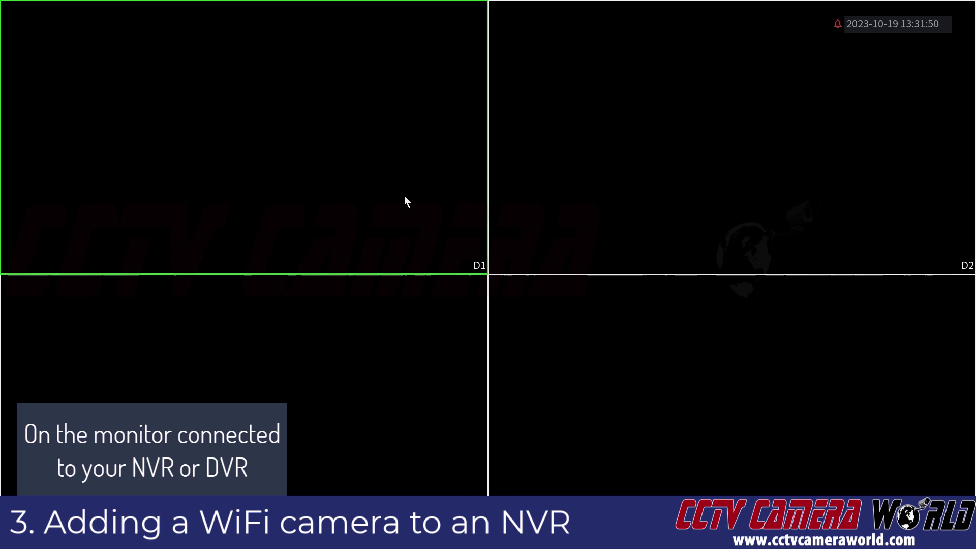
Step: Go to the NVR Main Menu from the live view and log in as admin with the unlock pattern
right_click(408, 181)
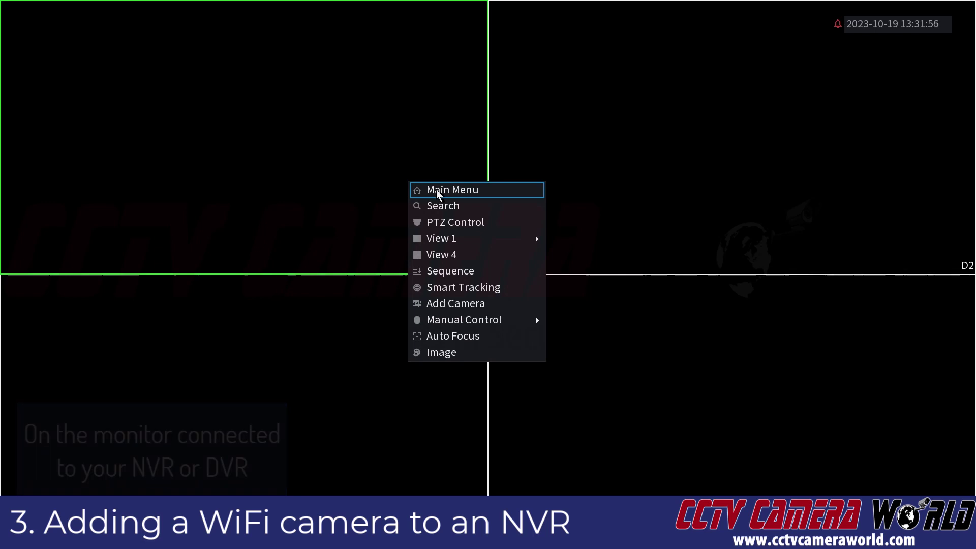
click(437, 192)
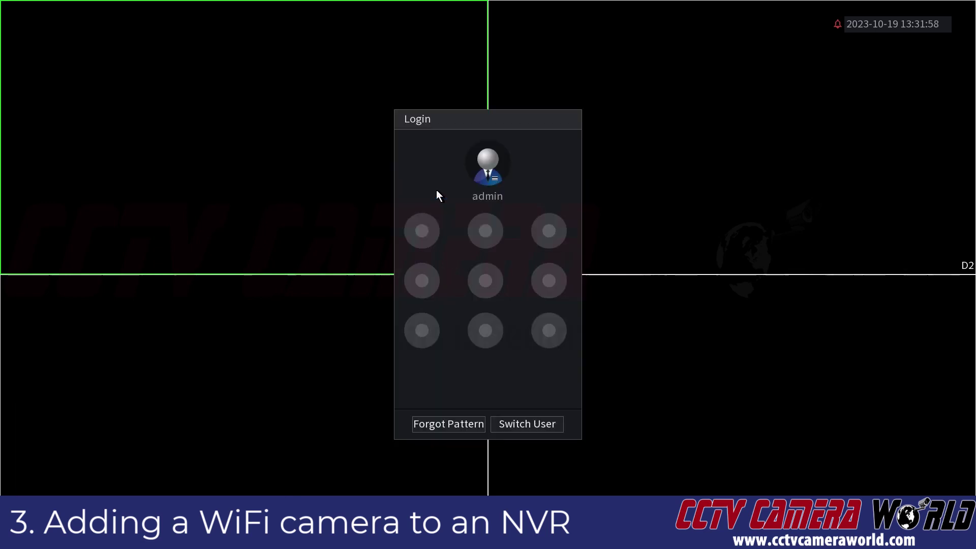
mouse_move(442, 205)
mouse_down()
mouse_move(432, 219)
mouse_move(479, 235)
mouse_move(544, 236)
mouse_move(545, 269)
mouse_up()
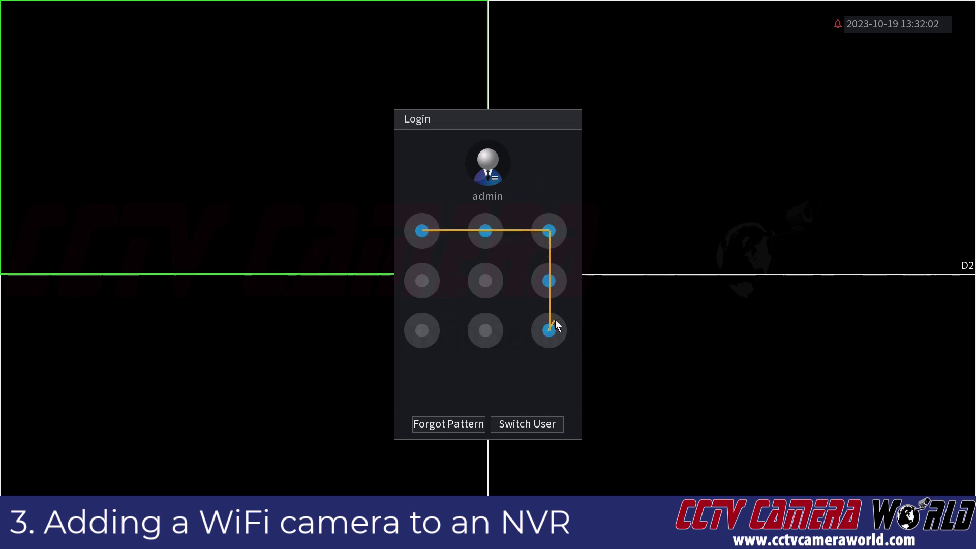
drag(420, 328, 420, 328)
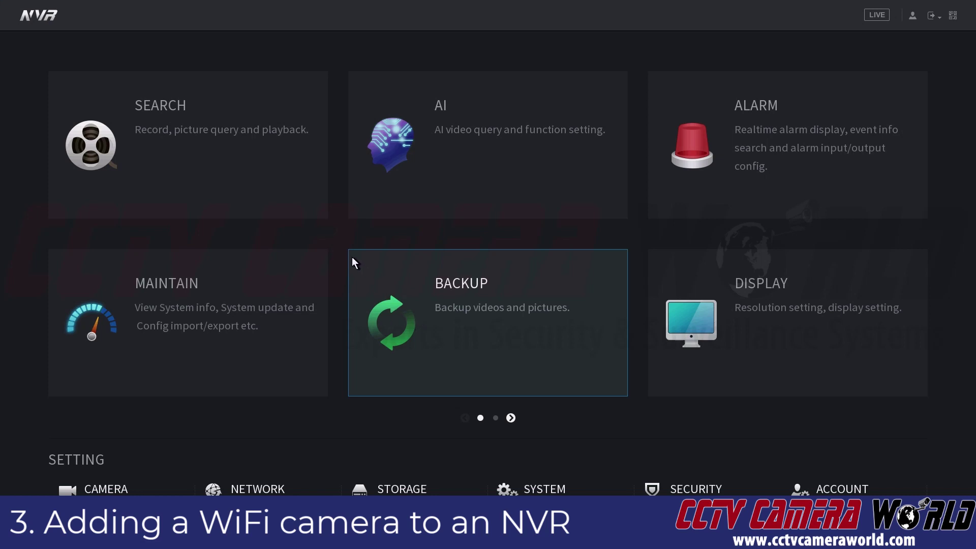
Step: Search the Camera List for devices and sort by IP descending so 192.168.1.198 is first
click(106, 486)
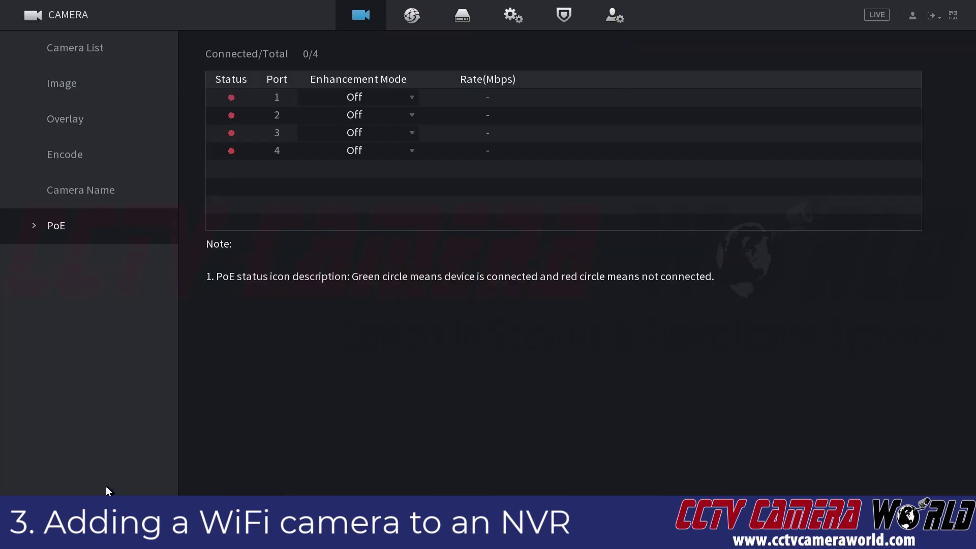
click(87, 50)
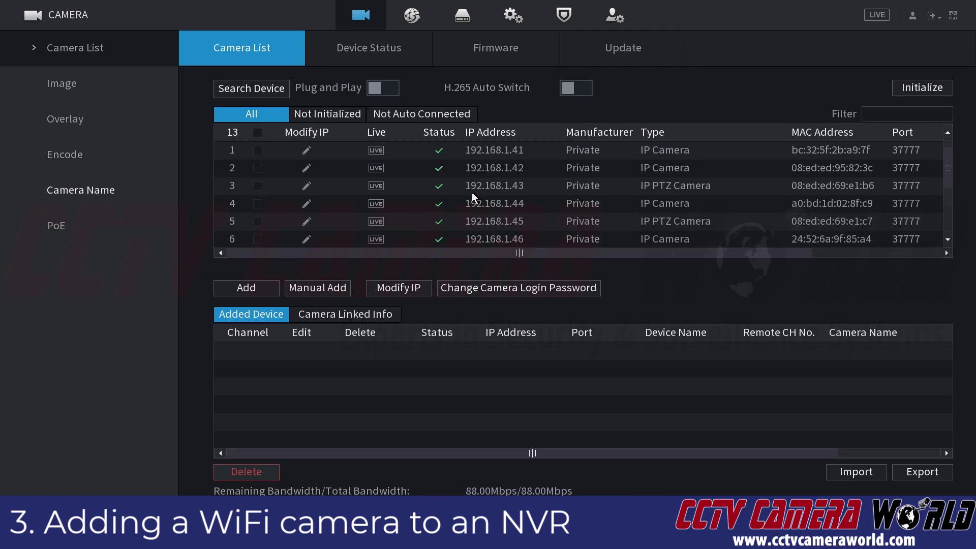
click(287, 90)
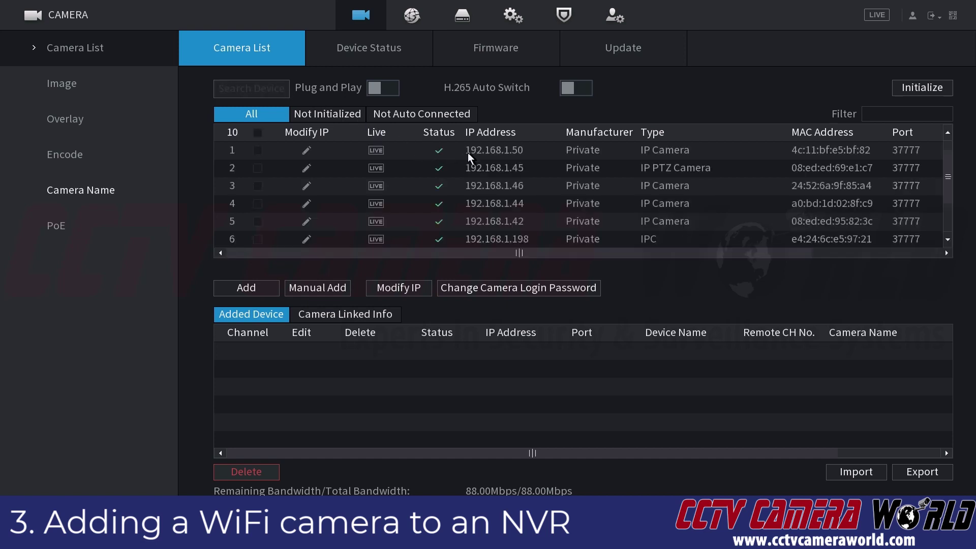
click(497, 132)
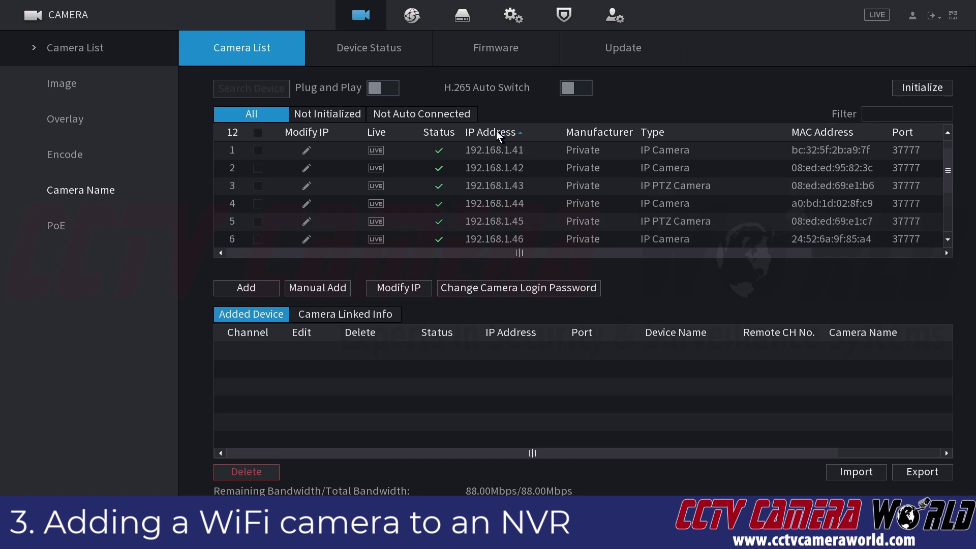
click(520, 132)
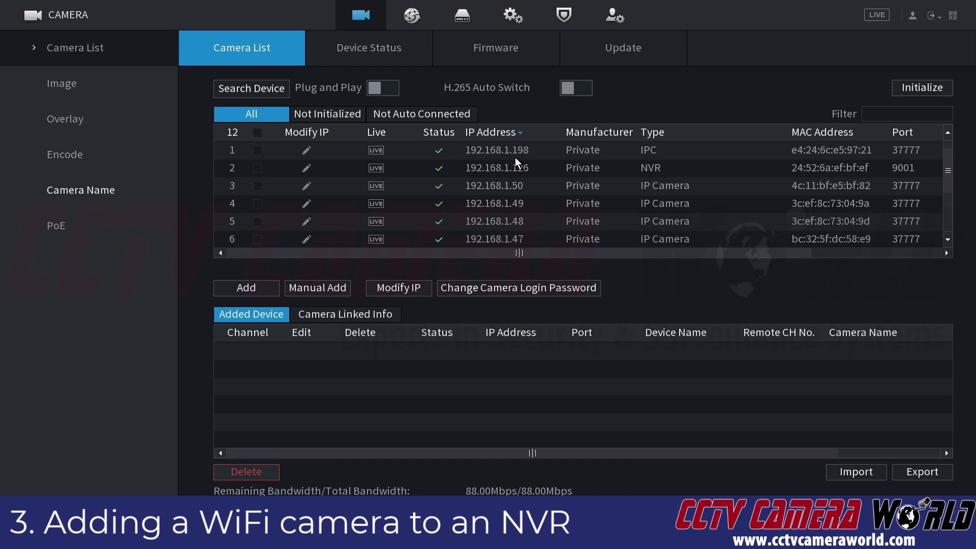
Step: Tick and untick the 192.168.1.198 row, then start a Manual Add
click(261, 150)
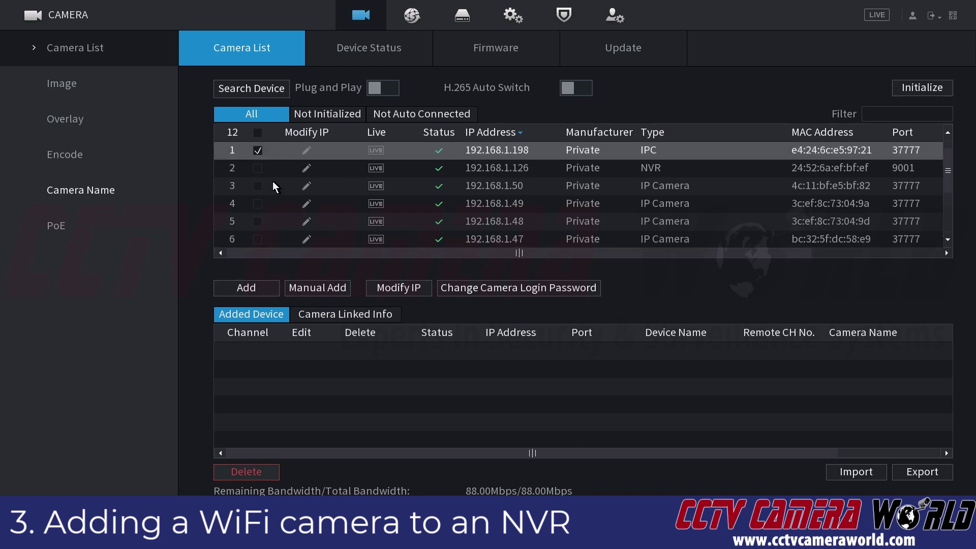
click(257, 150)
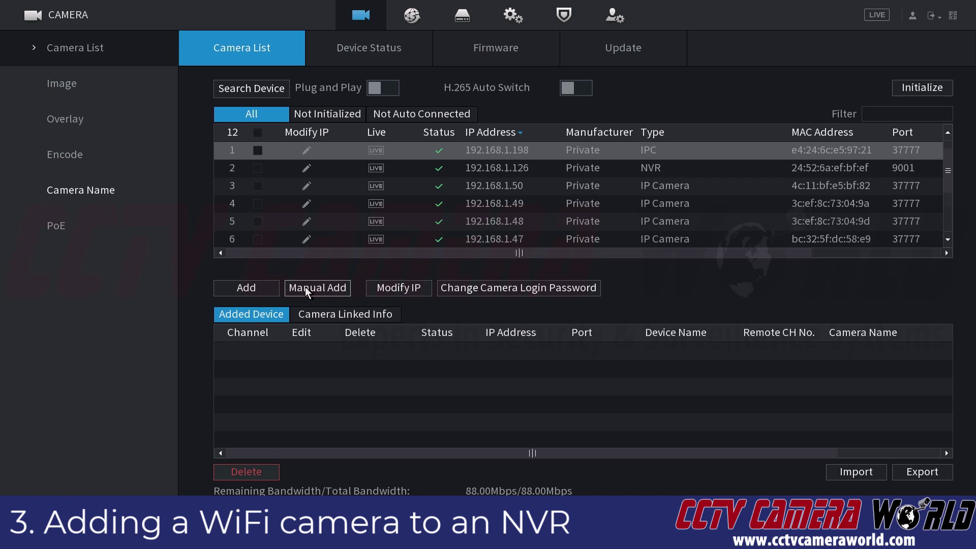
click(305, 287)
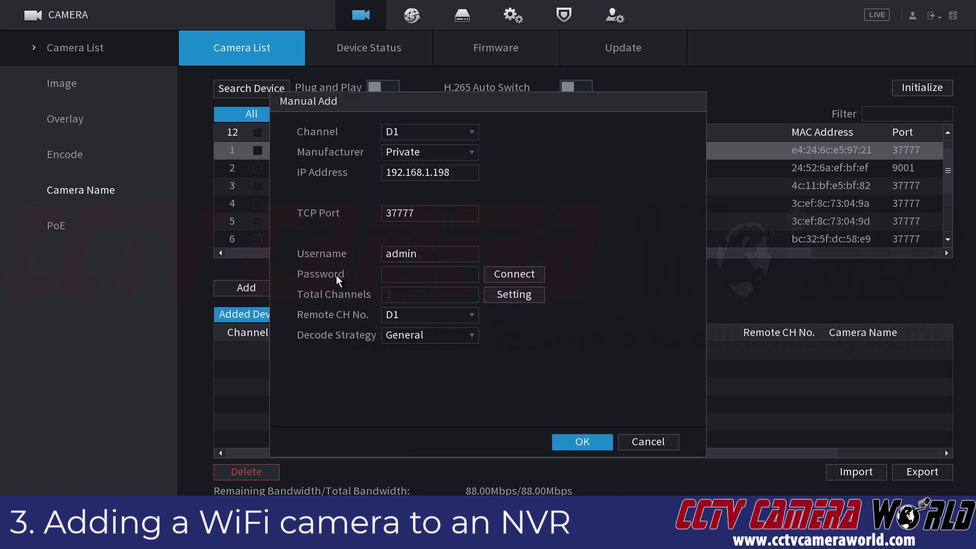
Step: Correct the Manual Add IP address to 192.168.1.198 with the on-screen keyboard
click(449, 175)
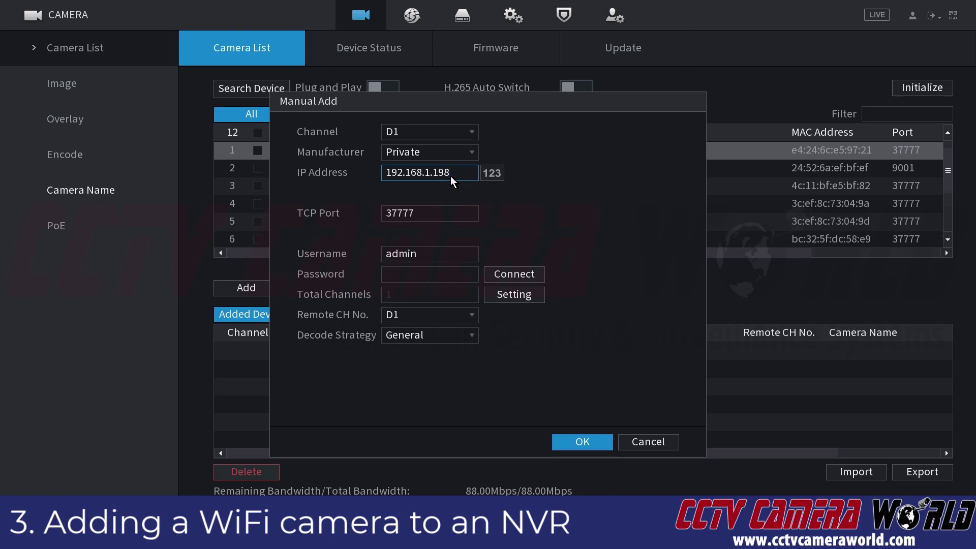
click(450, 176)
click(506, 194)
click(506, 194)
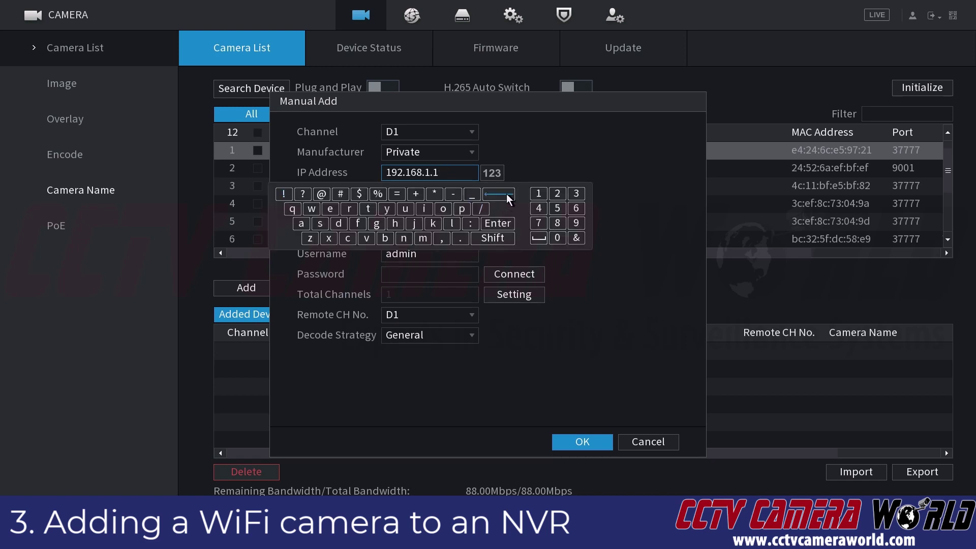
click(507, 194)
click(506, 194)
click(507, 194)
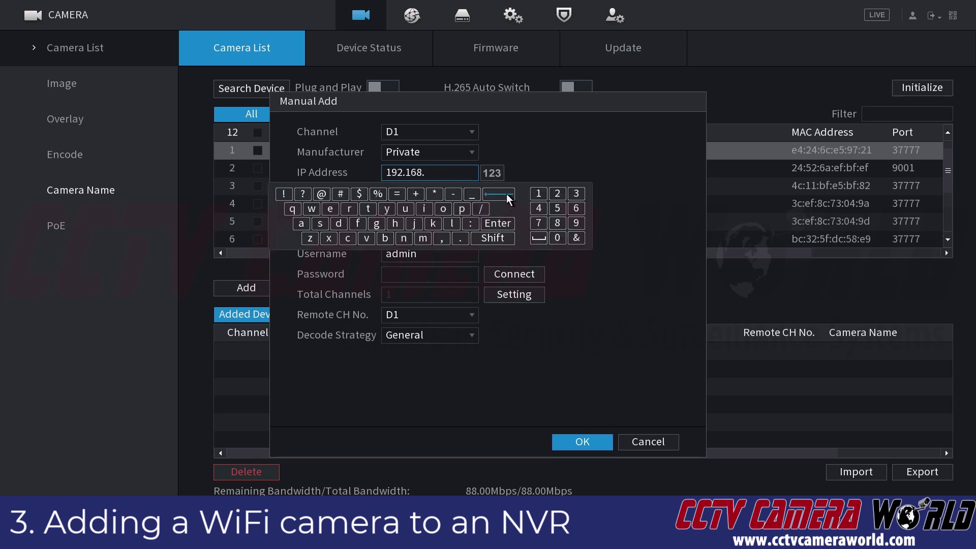
click(537, 195)
click(460, 238)
click(576, 223)
click(557, 223)
click(562, 160)
Step: Enter the camera's admin password and add it as channel D1
click(420, 273)
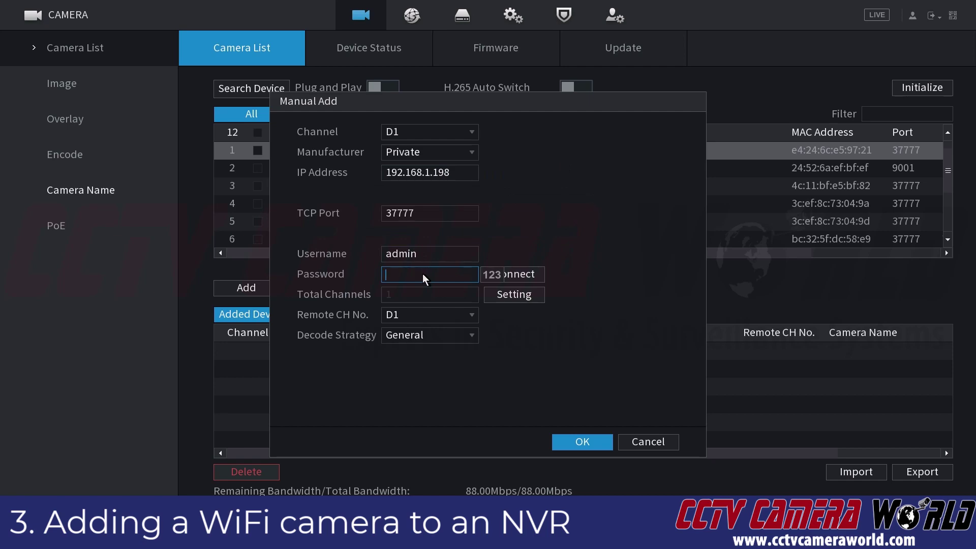
click(423, 274)
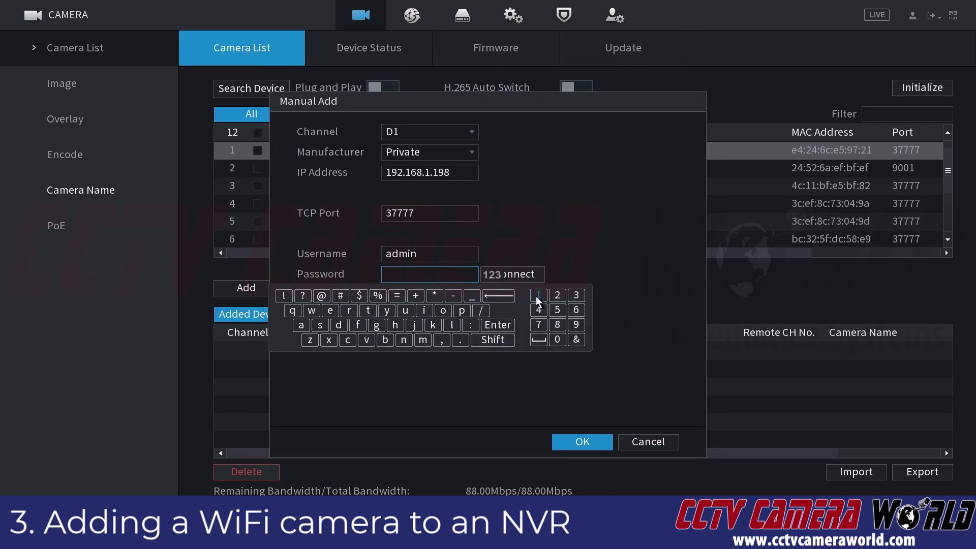
click(538, 299)
click(558, 339)
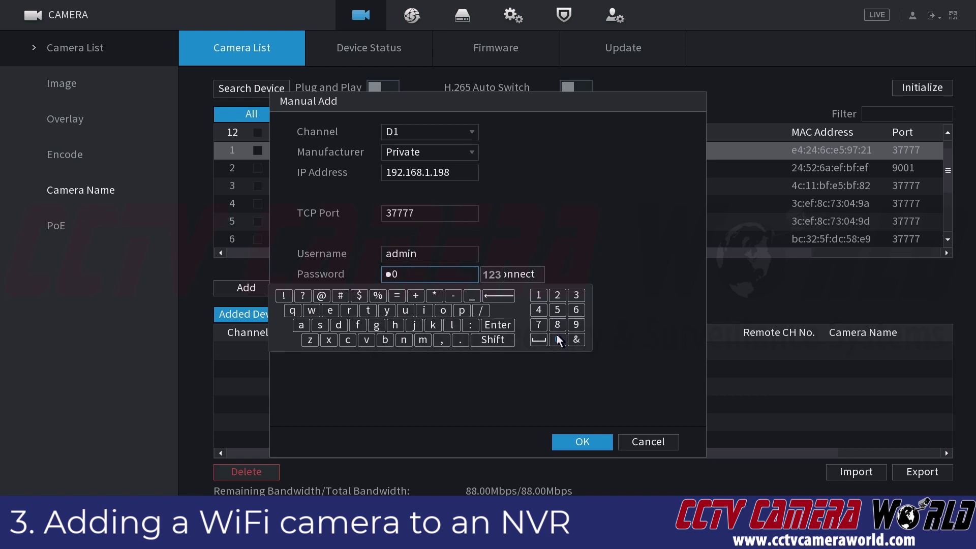
click(437, 311)
click(483, 338)
click(454, 325)
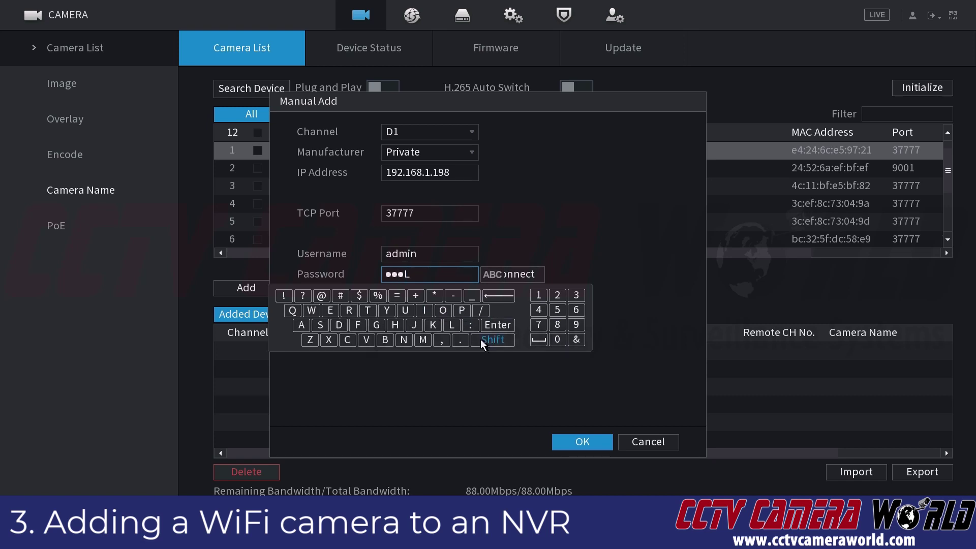
click(482, 340)
click(369, 310)
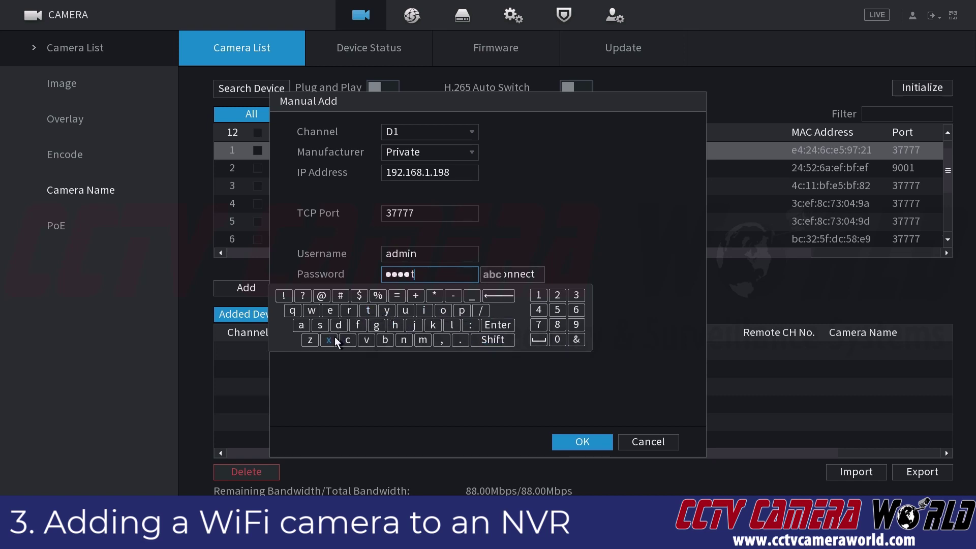
click(330, 339)
click(394, 309)
click(395, 323)
click(543, 229)
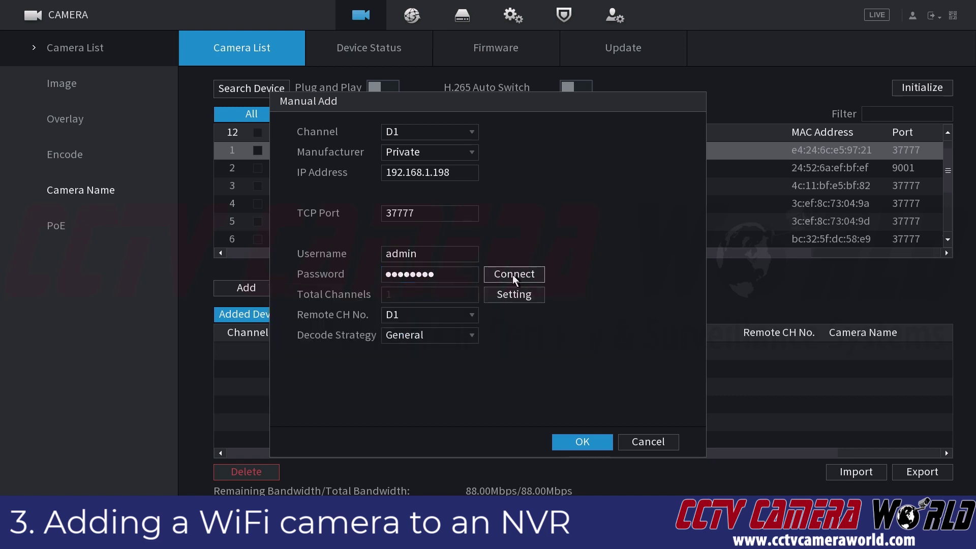
click(583, 442)
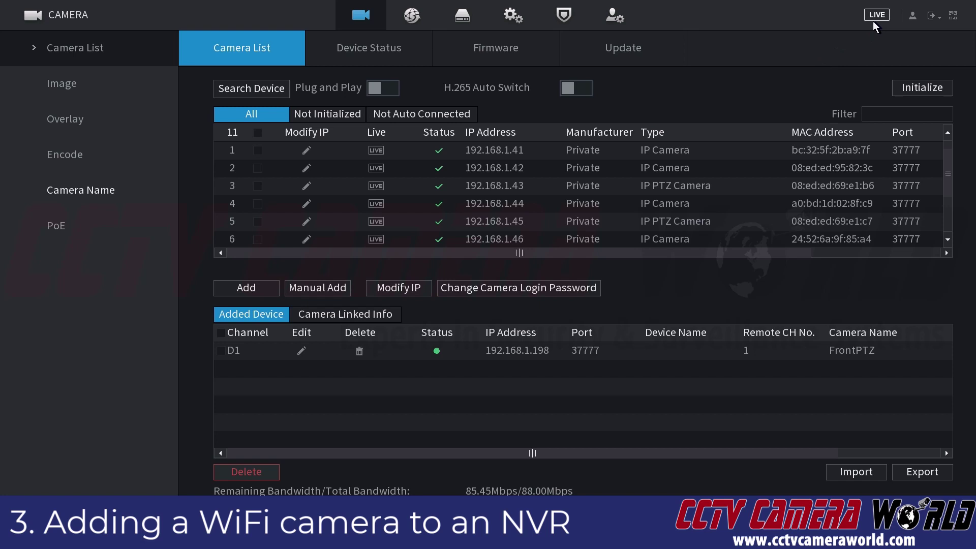
Step: Exit the NVR camera settings via the main menu back to the four-channel live view
right_click(852, 38)
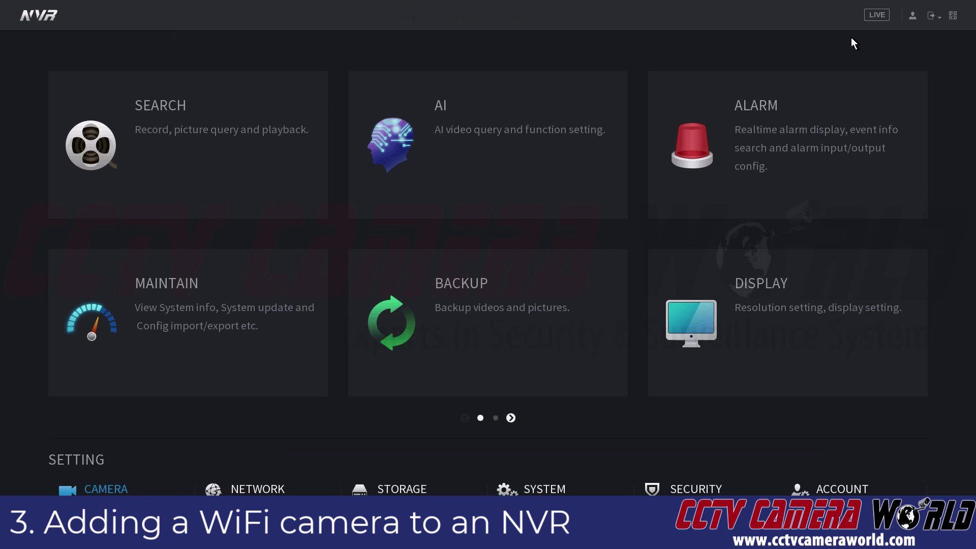
right_click(707, 36)
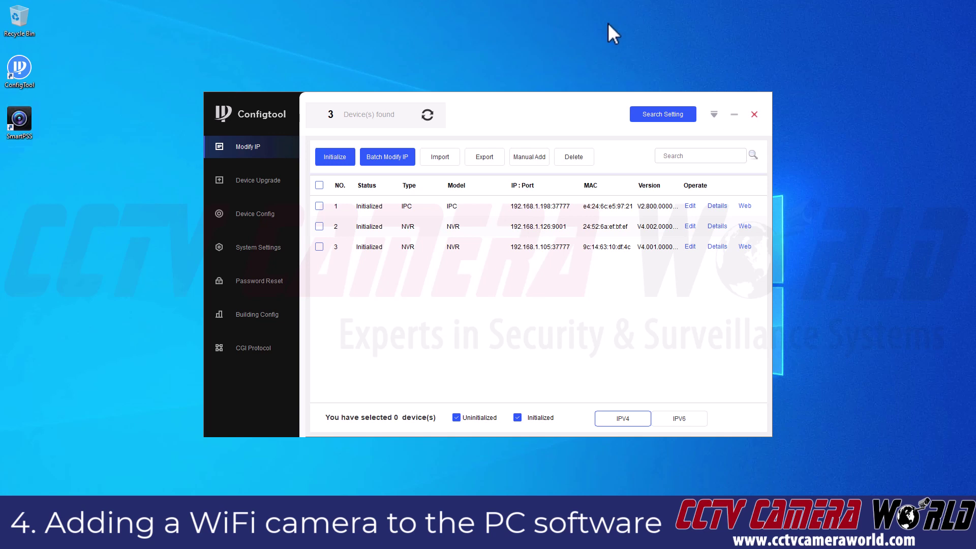
Step: Minimize ConfigTool and launch SmartPSS from its desktop icon
click(734, 114)
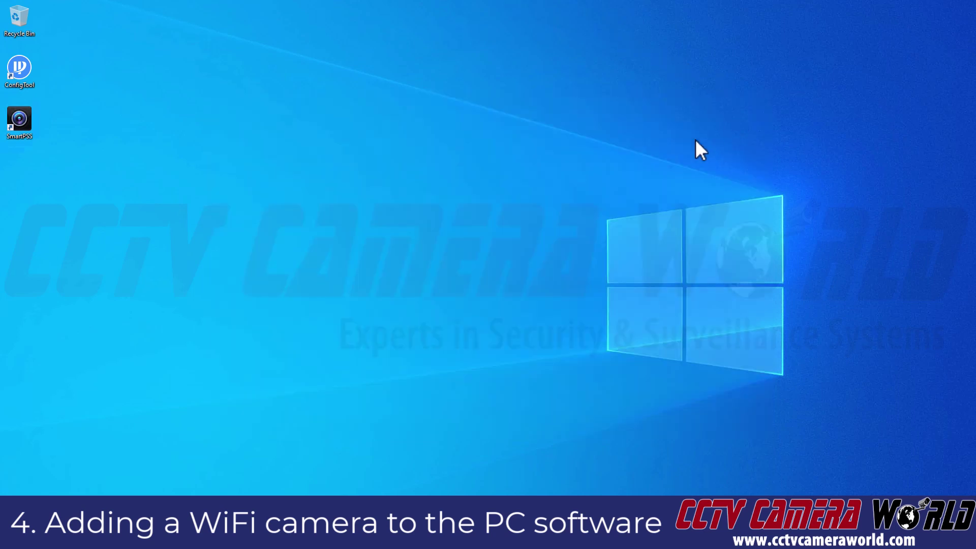
double_click(28, 136)
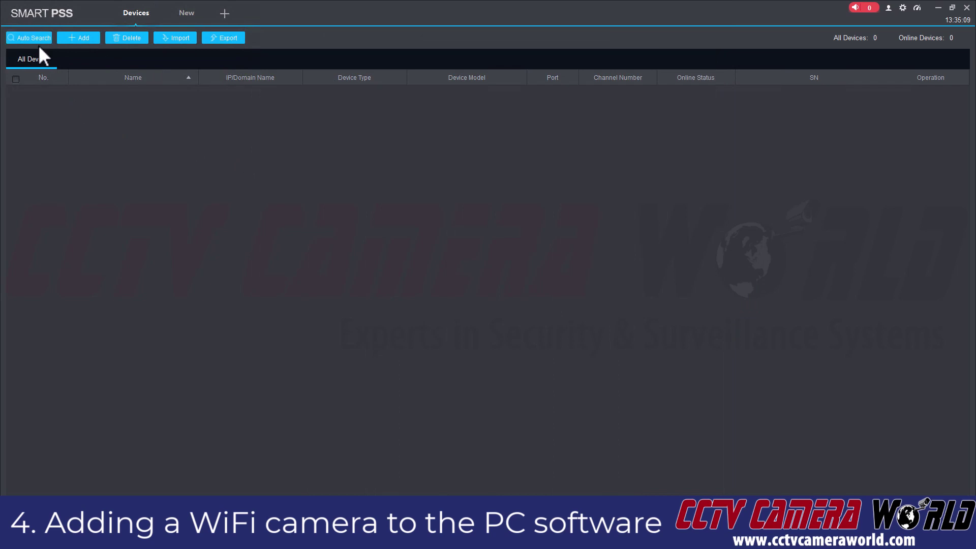
Step: In Manual Add, enter name 'WiFi Camera', IP 192.168.1.198, user admin and the password
click(76, 39)
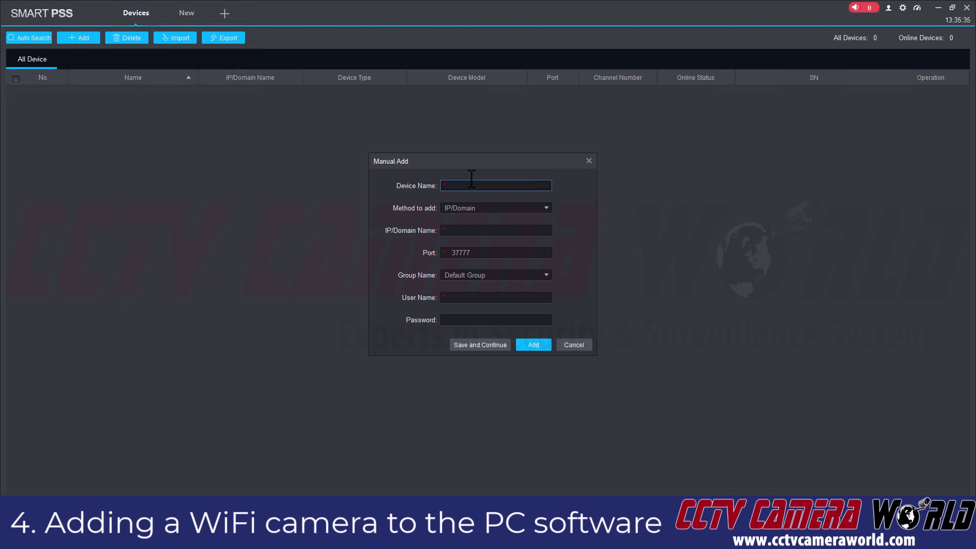
text(WiFi Camera)
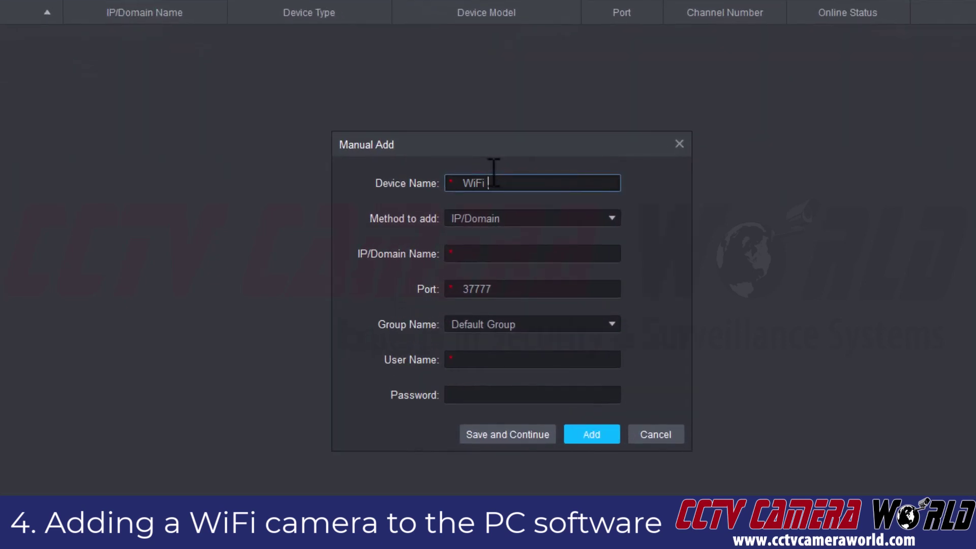
key(Tab)
key(Tab)
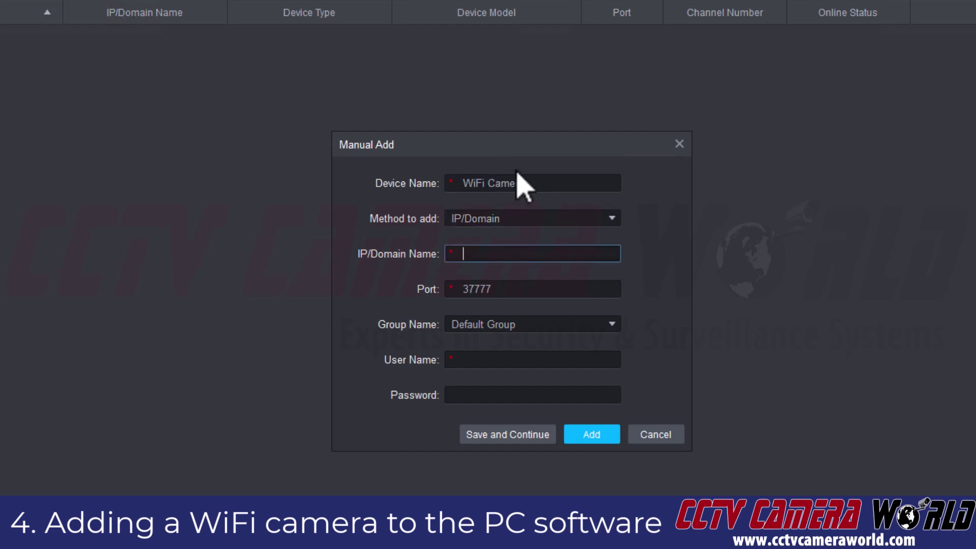
text(192.168.1.198)
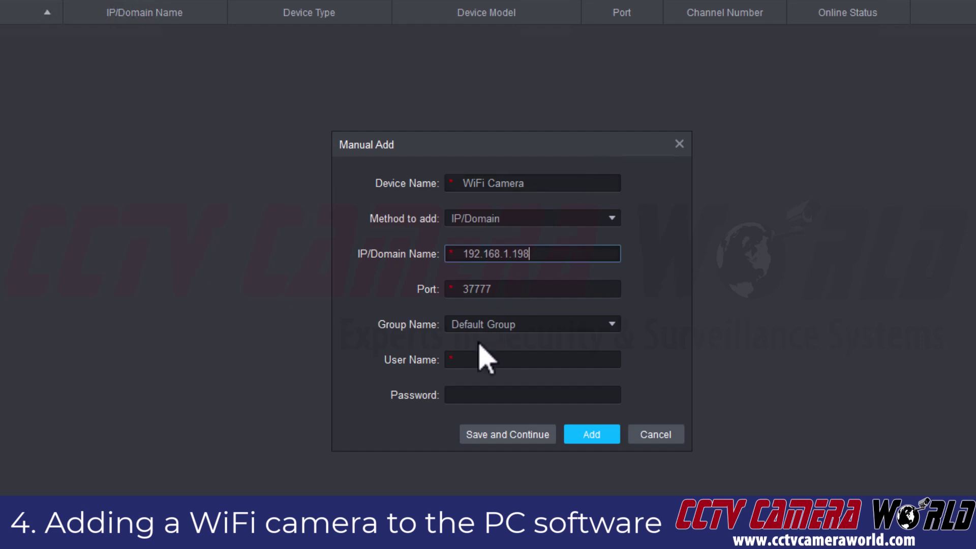
click(504, 358)
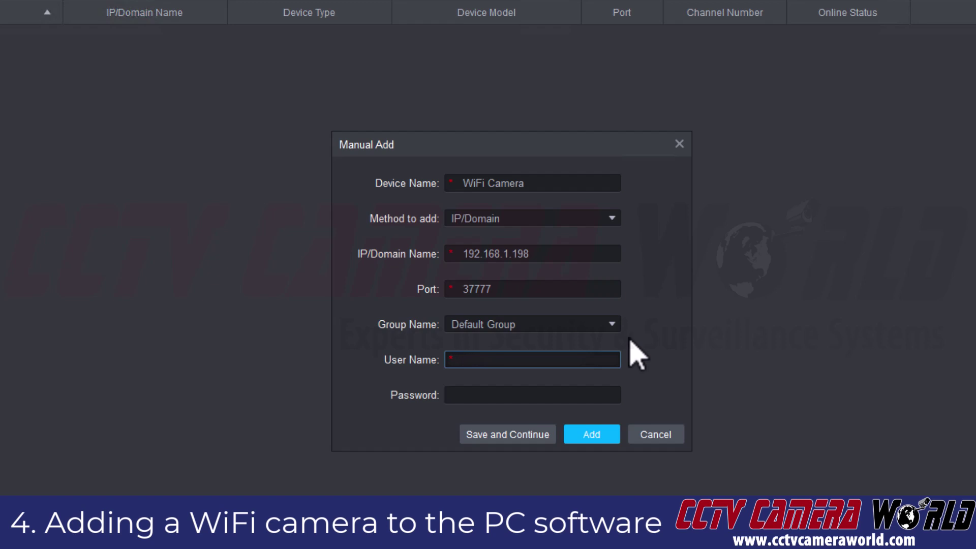
text(admin)
key(Tab)
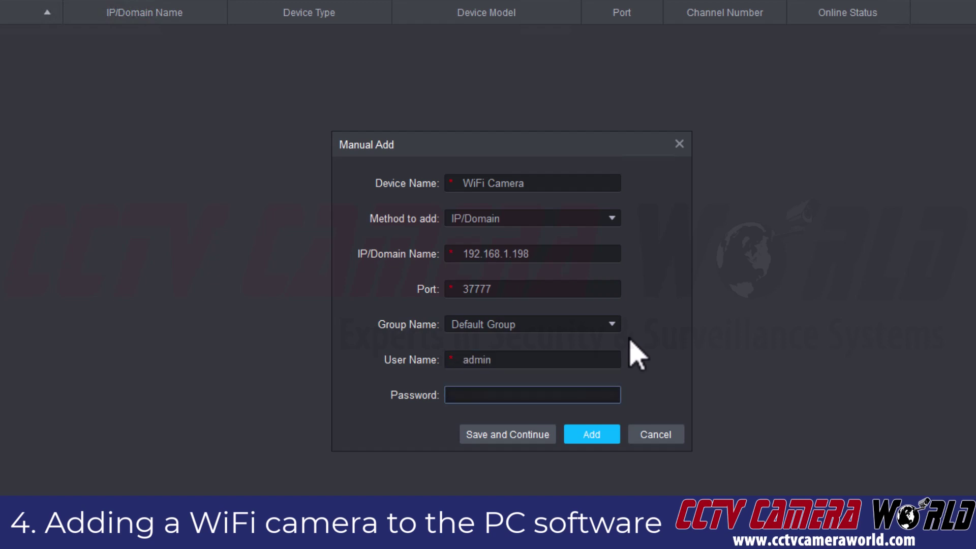
text(12345678)
Step: Highlight the entered name, address, user, password and port 37777, then add the device
drag(558, 184, 458, 184)
drag(578, 254, 459, 253)
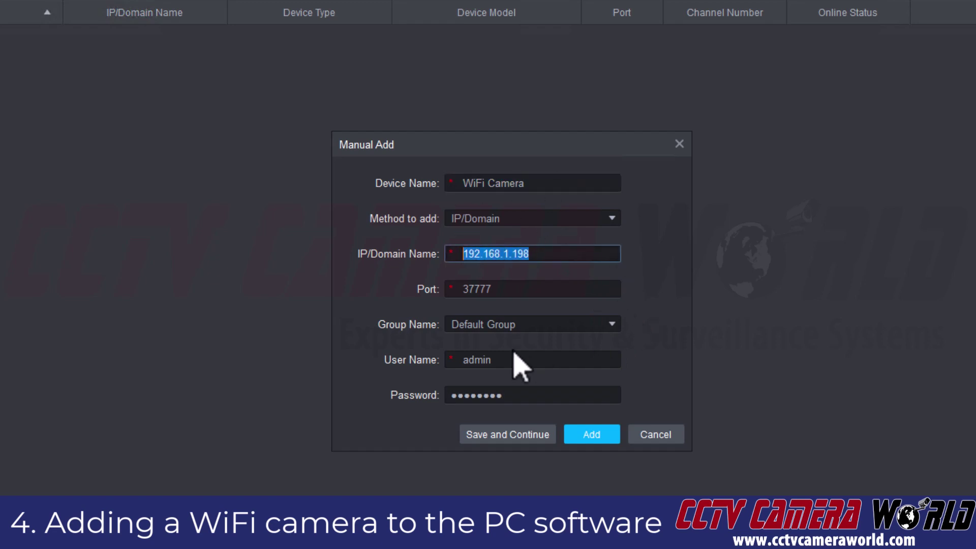
drag(511, 360, 463, 360)
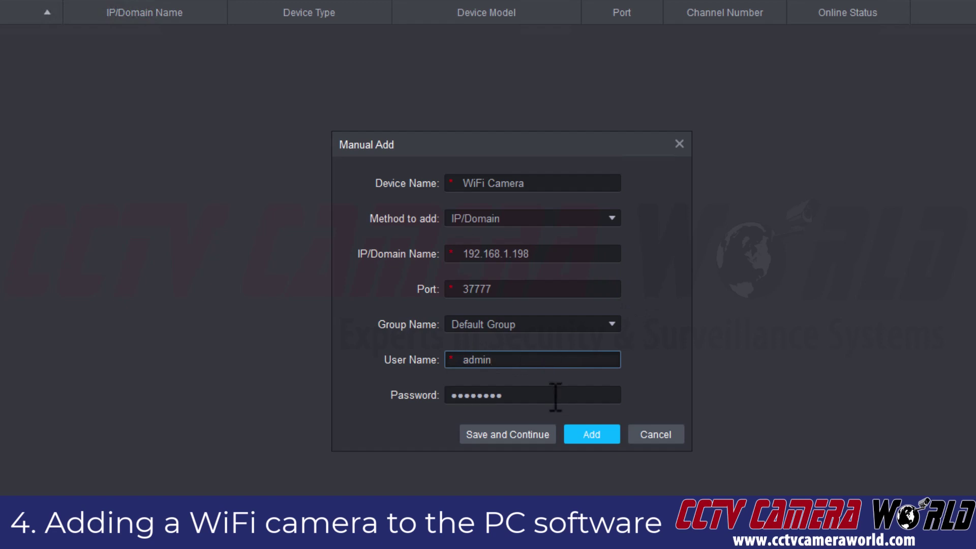
drag(556, 395, 441, 396)
click(500, 289)
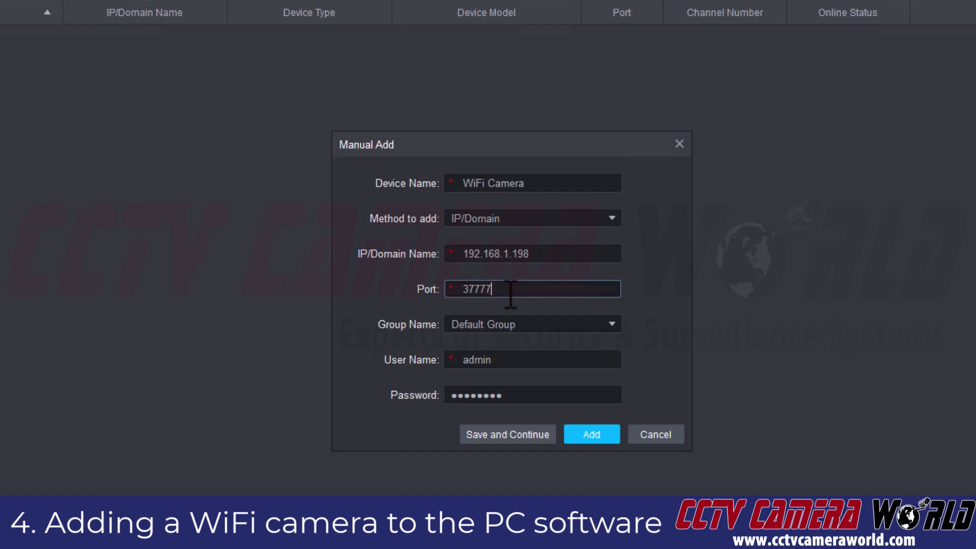
drag(541, 290, 463, 291)
click(556, 288)
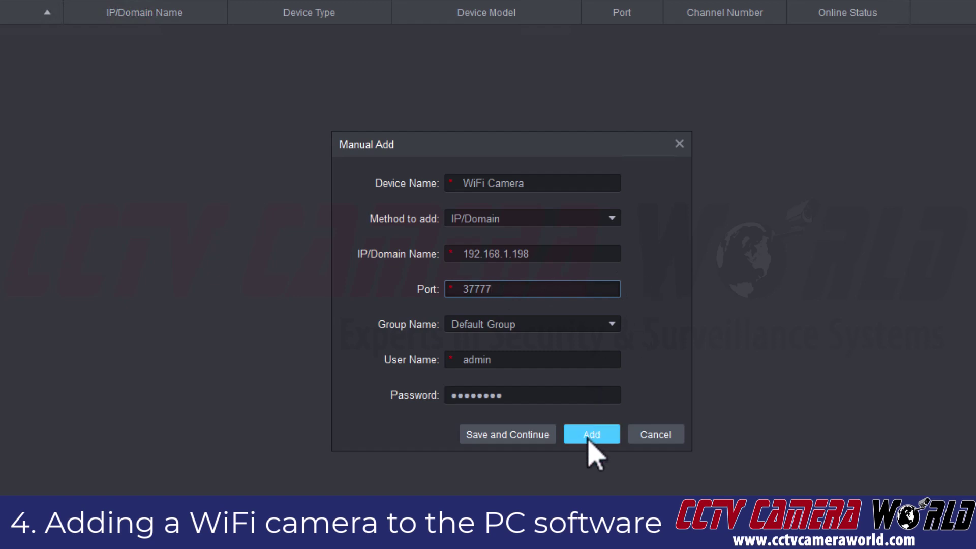
click(575, 420)
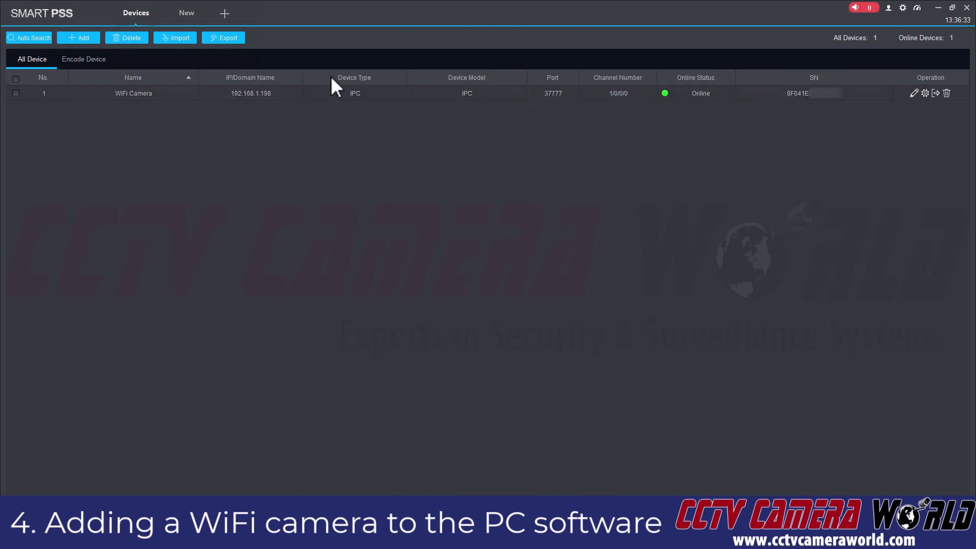
Step: Open Live View and stream the WiFi Camera into a video pane
click(225, 14)
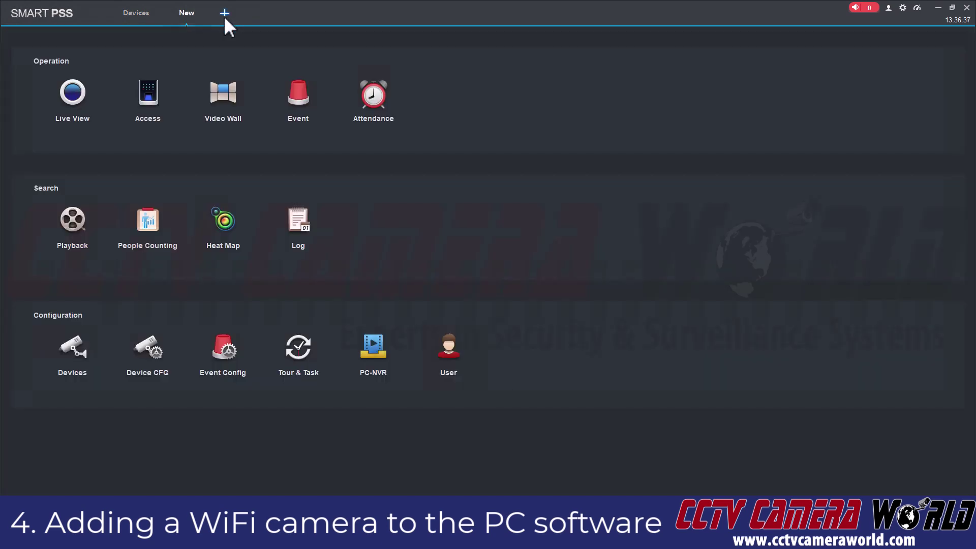
click(70, 102)
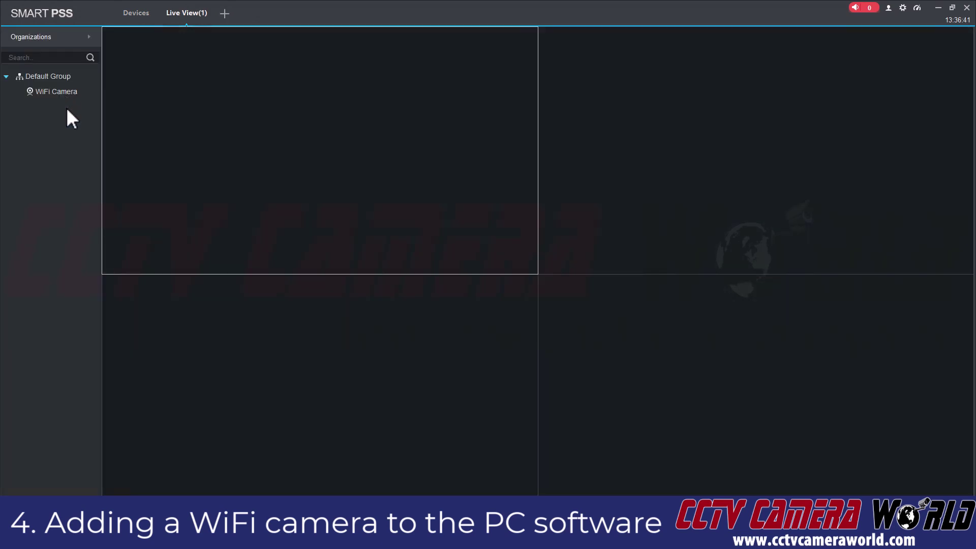
double_click(41, 93)
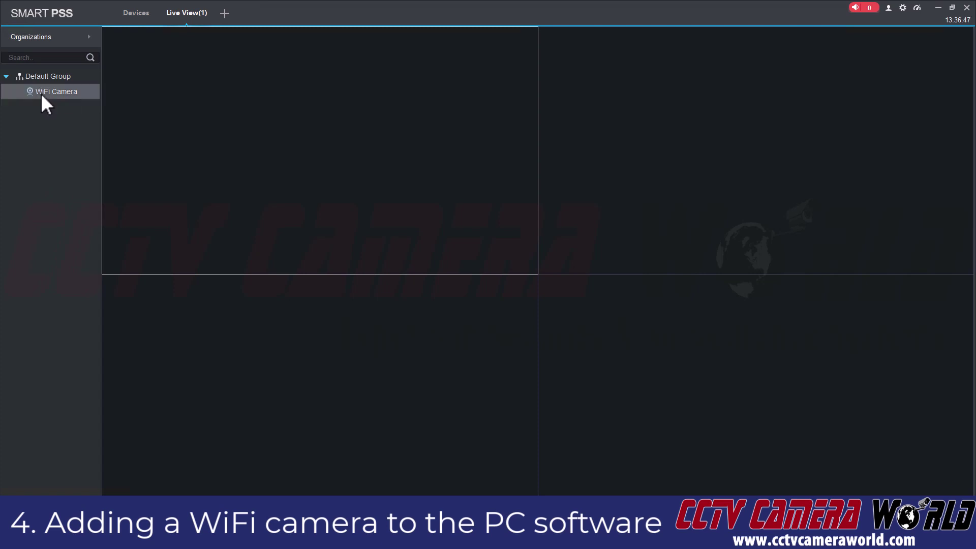
drag(40, 92, 250, 110)
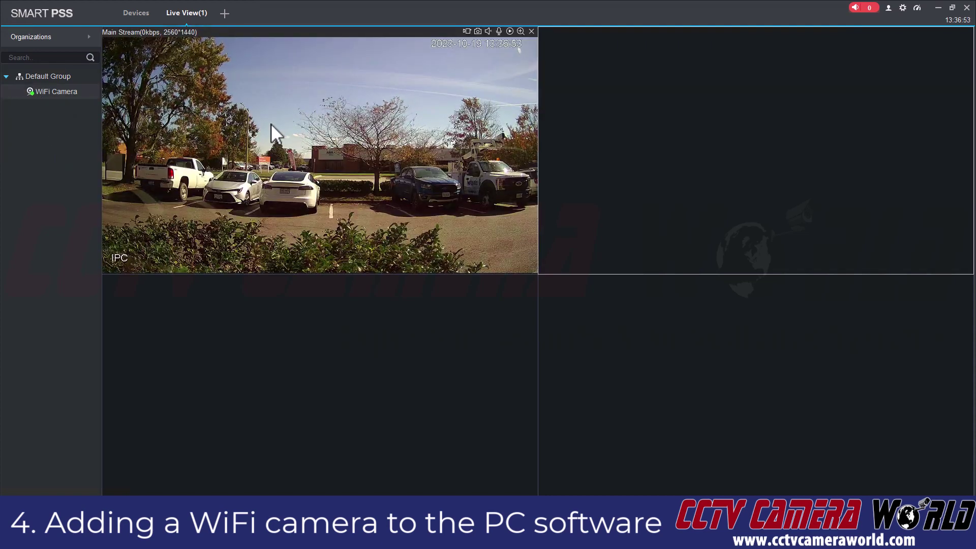
Step: Show the WiFi Camera feed in a second pane, then close both video panes
drag(75, 95, 630, 345)
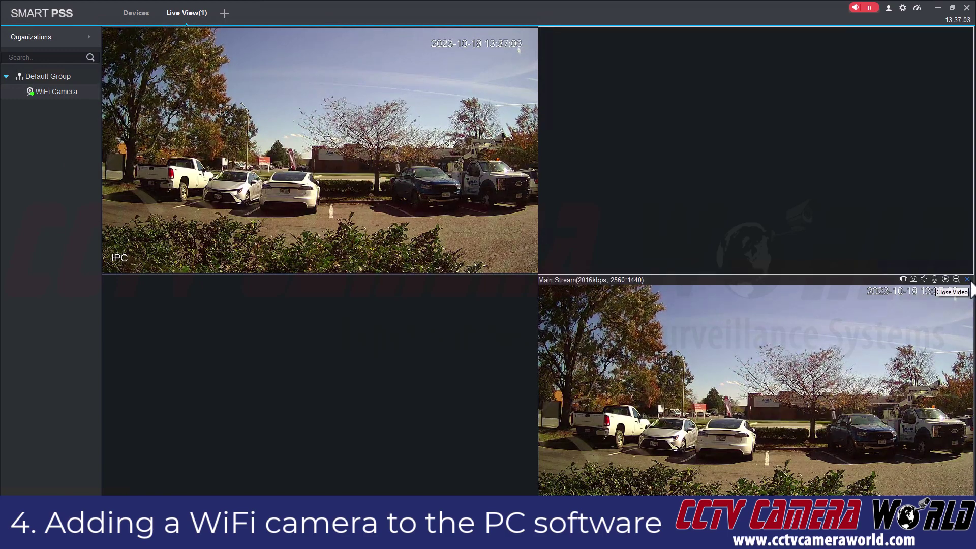
click(968, 280)
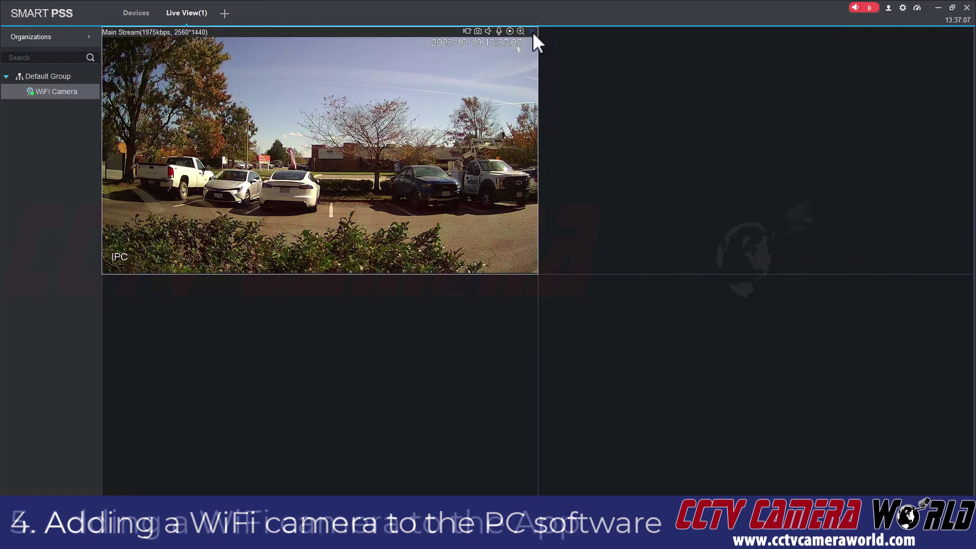
click(533, 32)
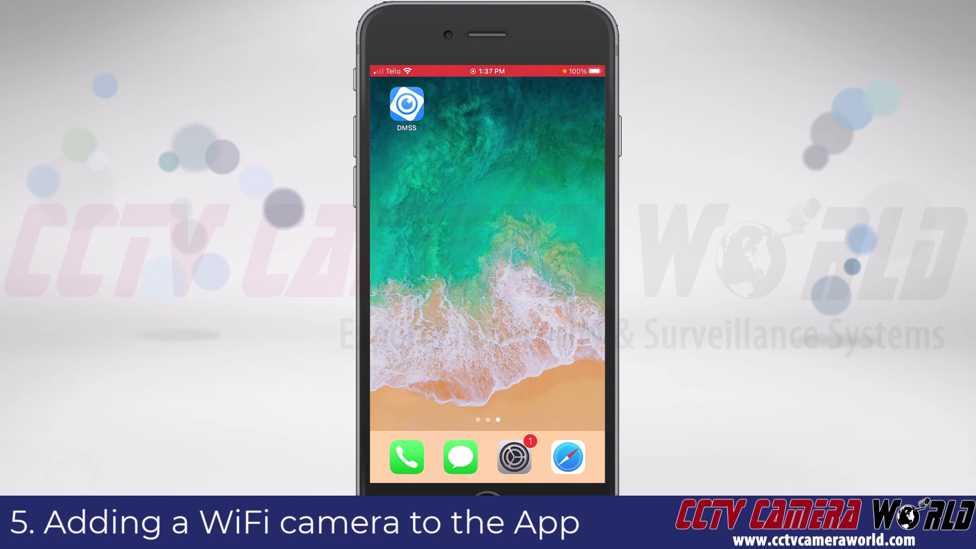
Step: Launch the DMSS app on the iPhone
click(407, 104)
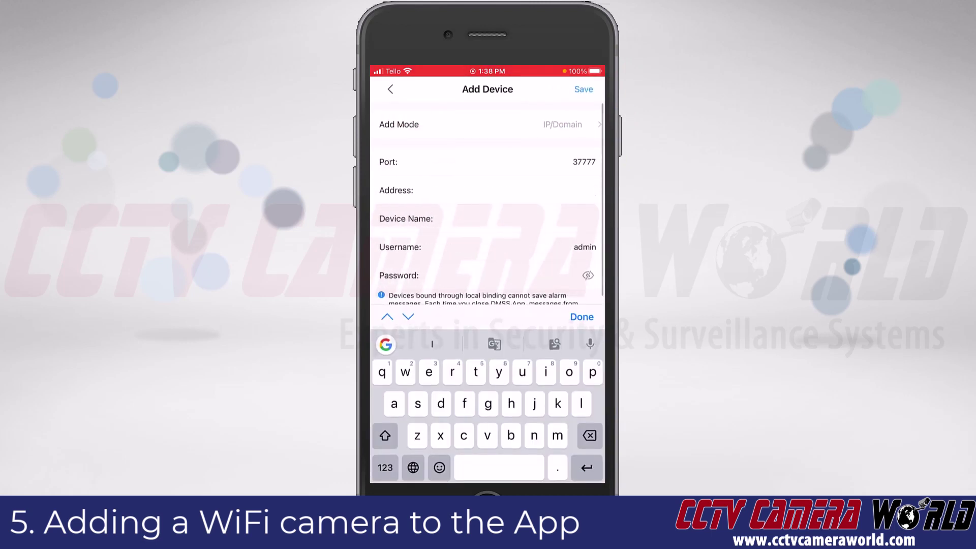
Step: Enter address 192.168.1.198, device name 'WiFi camera' and the password, then save the device
text(1)
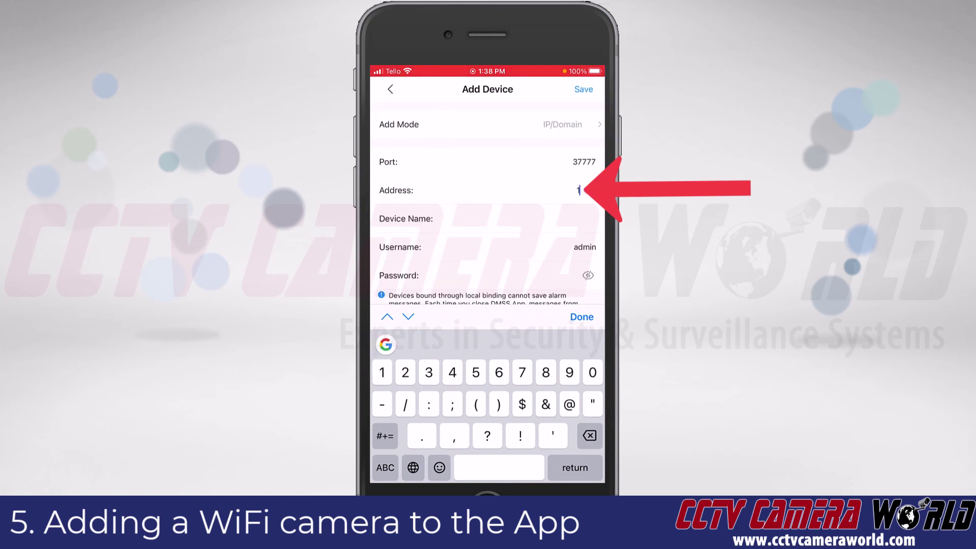
text(92)
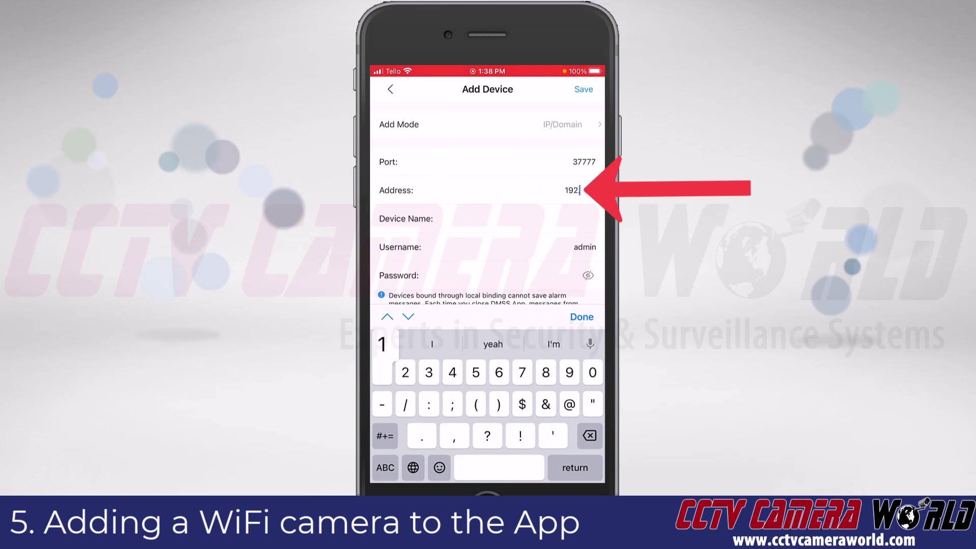
text(.16)
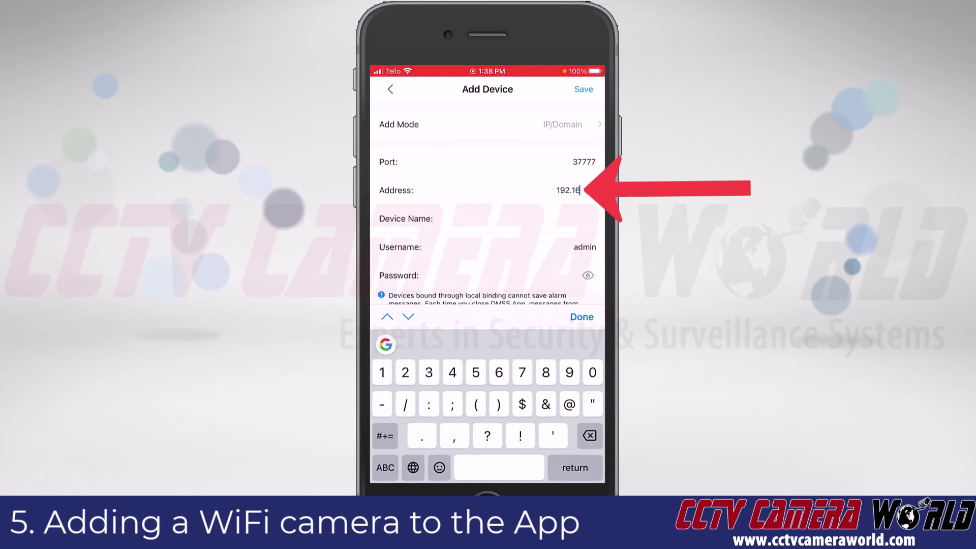
text(8.1.198)
click(595, 219)
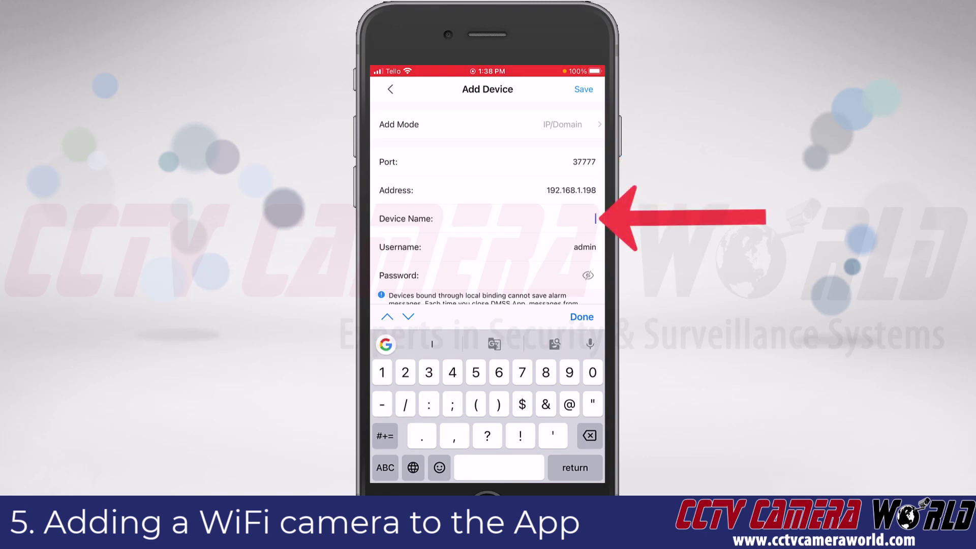
click(385, 468)
text(WiFi)
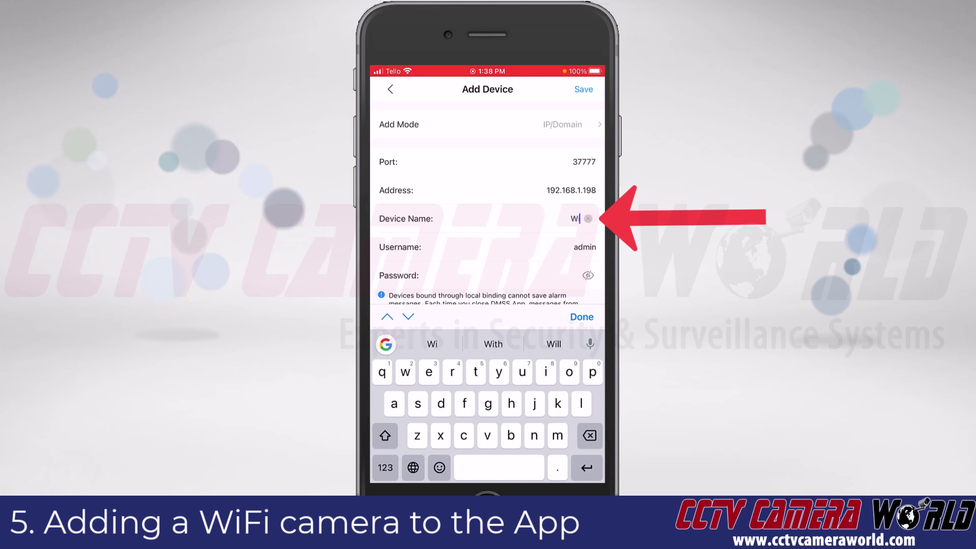
text( camera)
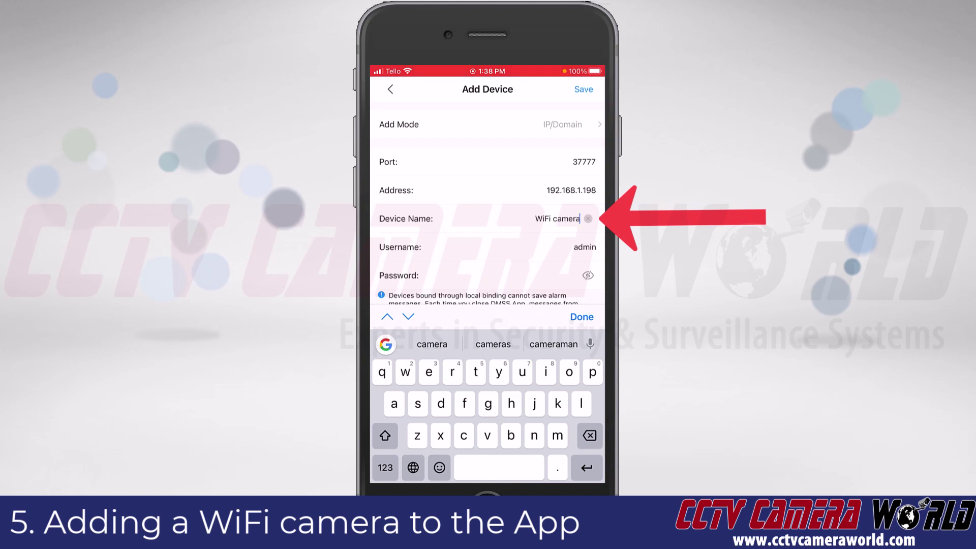
key(Return)
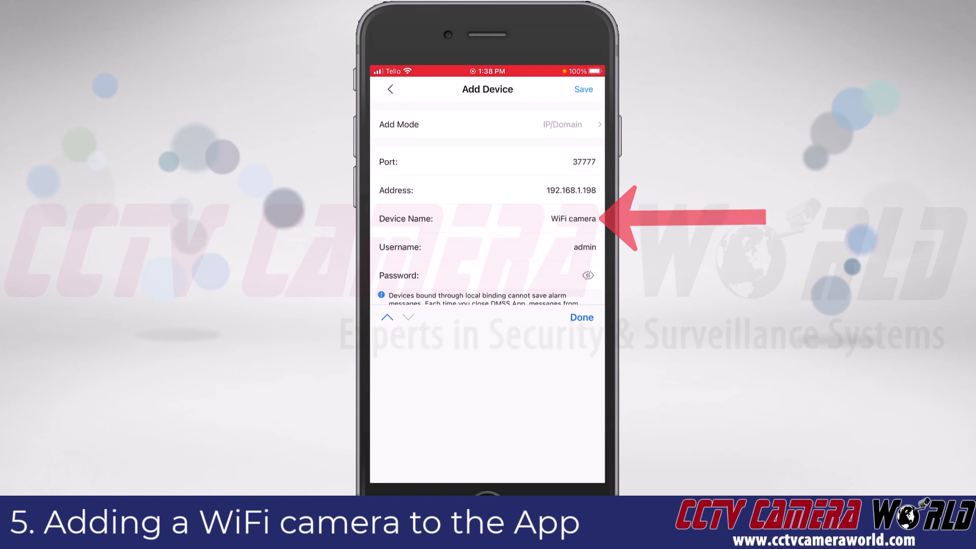
text(*)
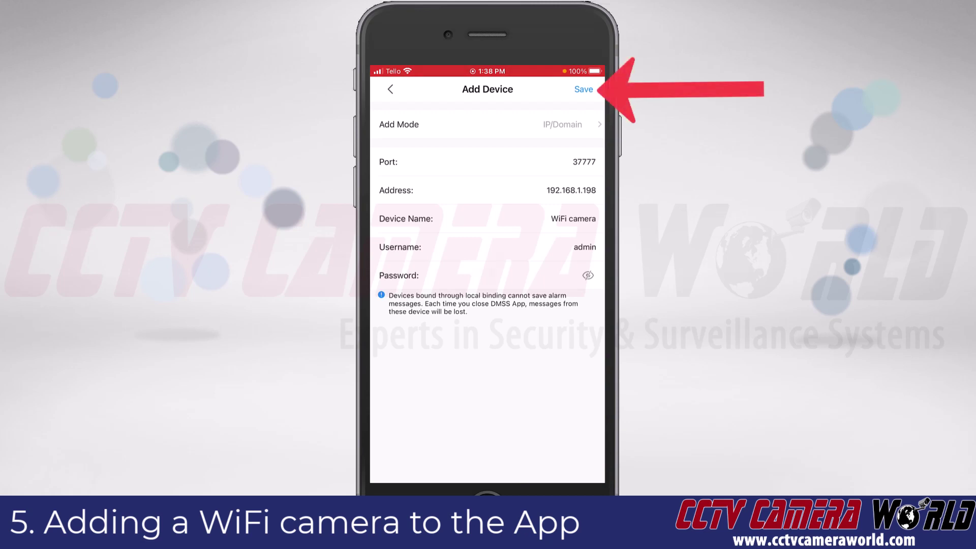
click(584, 89)
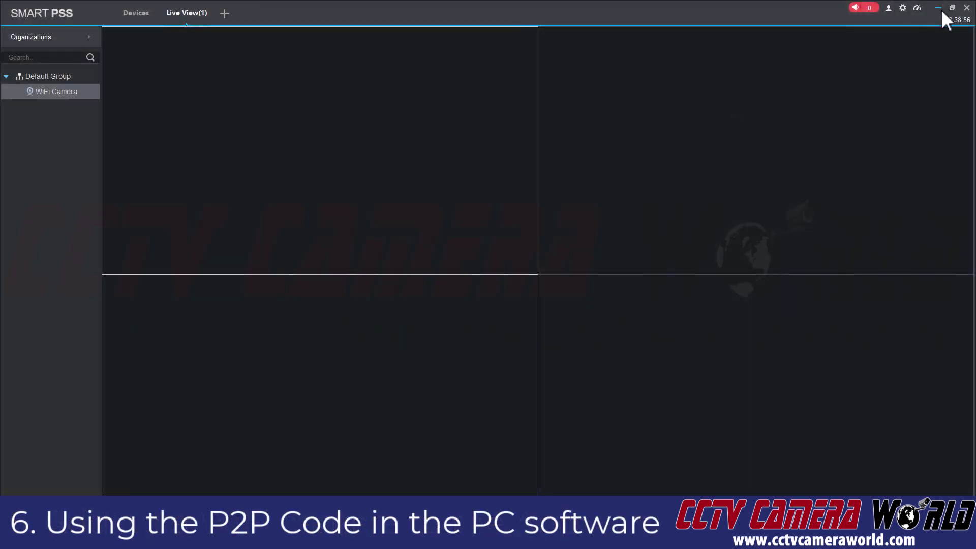
Step: Show the Devices page listing the WiFi Camera at 192.168.1.198, port 37777, online
click(144, 20)
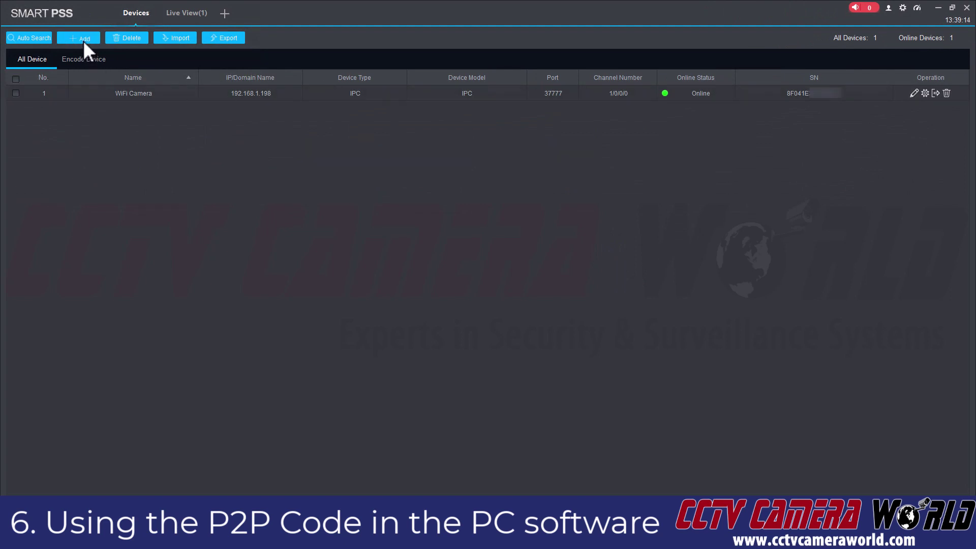
Step: Start a manual add using SN (For Device Support P2P) and name it 'WiFi Camera Away'
click(84, 40)
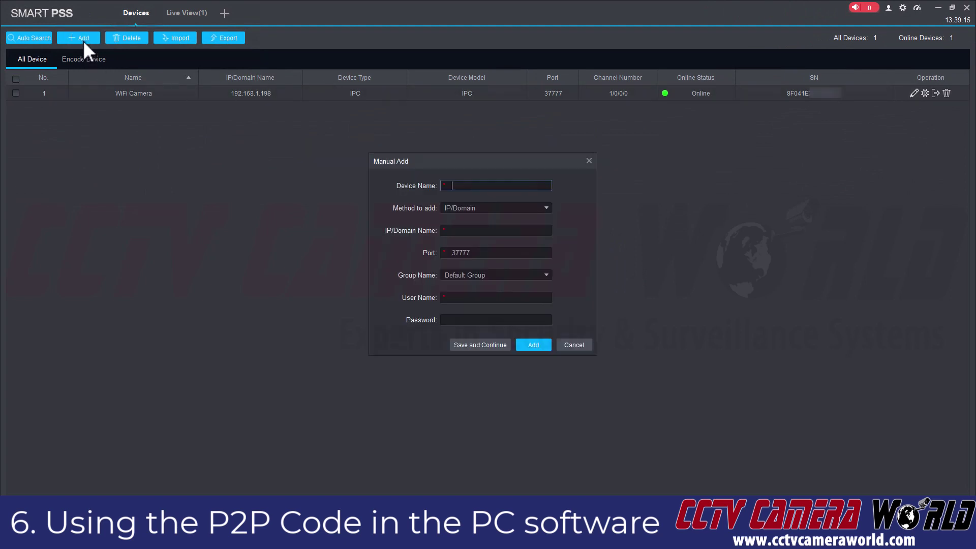
click(508, 209)
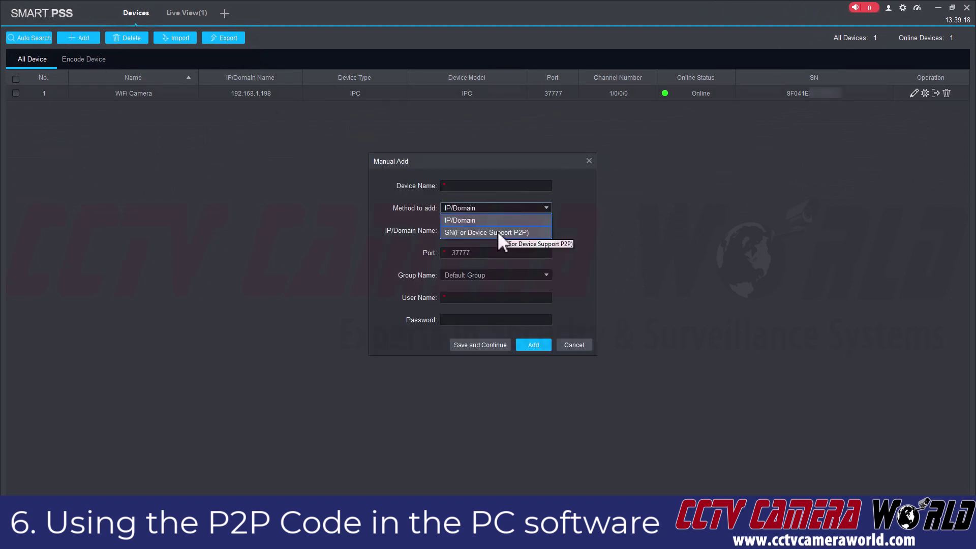
click(500, 233)
click(504, 186)
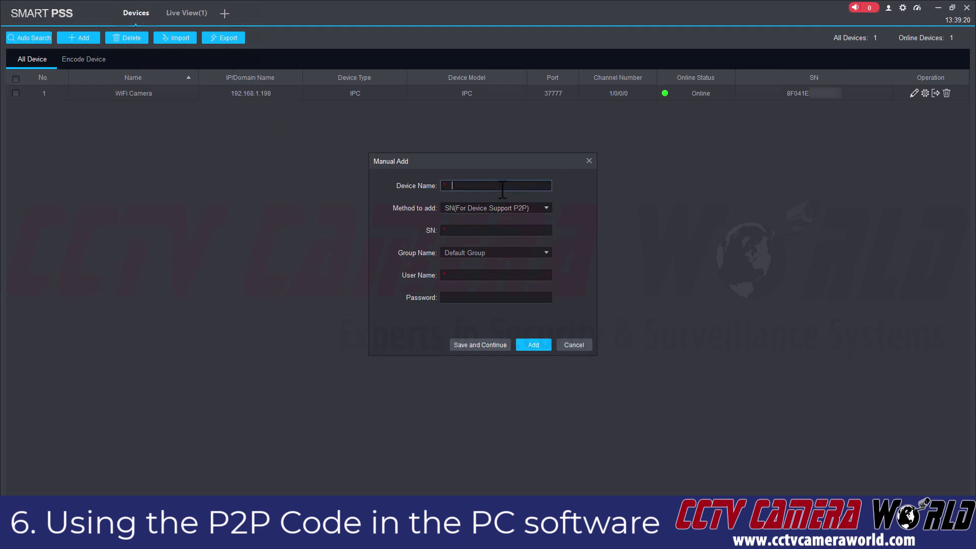
text(WiFi Camera Away)
Step: Enter the camera's serial number, user name admin and the device password
key(Tab)
key(Tab)
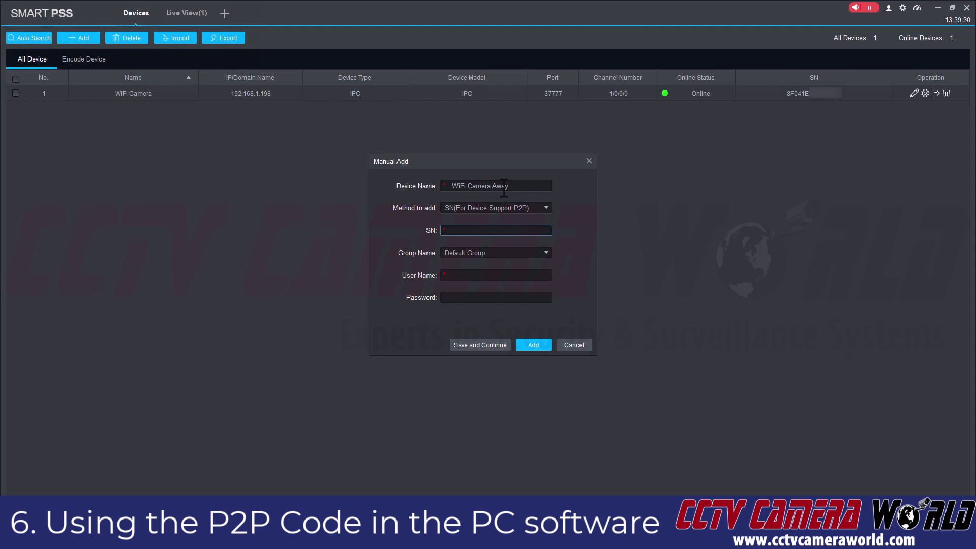
text(8F041E0)
click(488, 275)
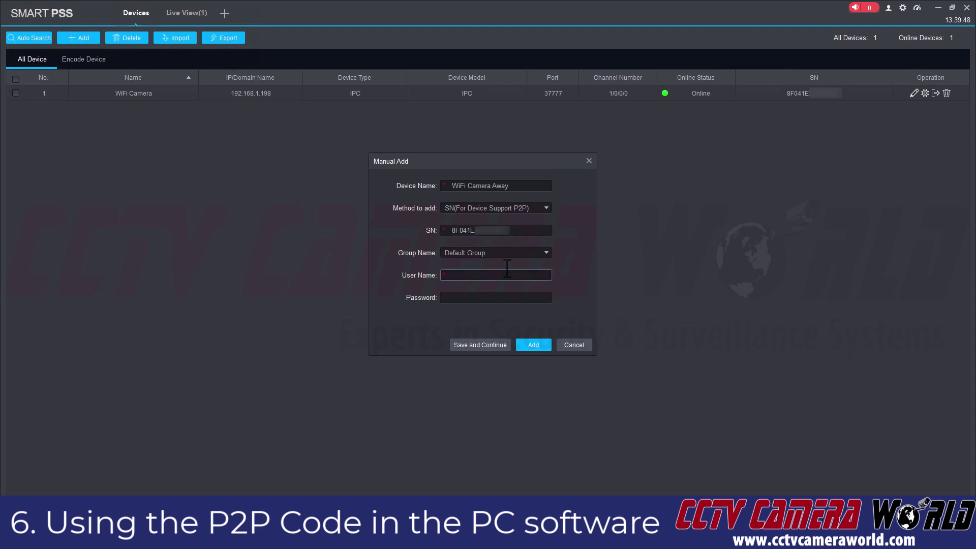
text(admin)
key(Tab)
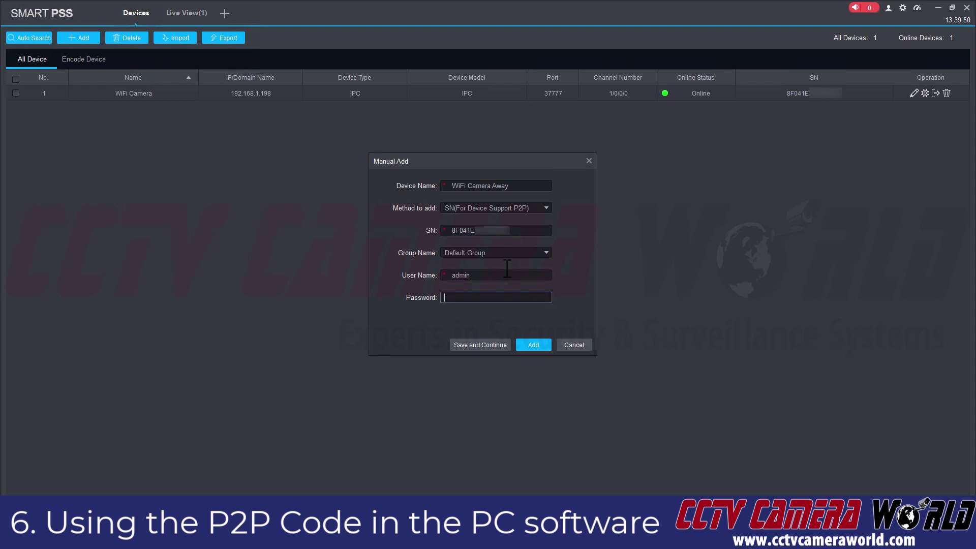
text(********)
Step: Add WiFi Camera Away to the device list, then restore the SmartPSS window
click(529, 345)
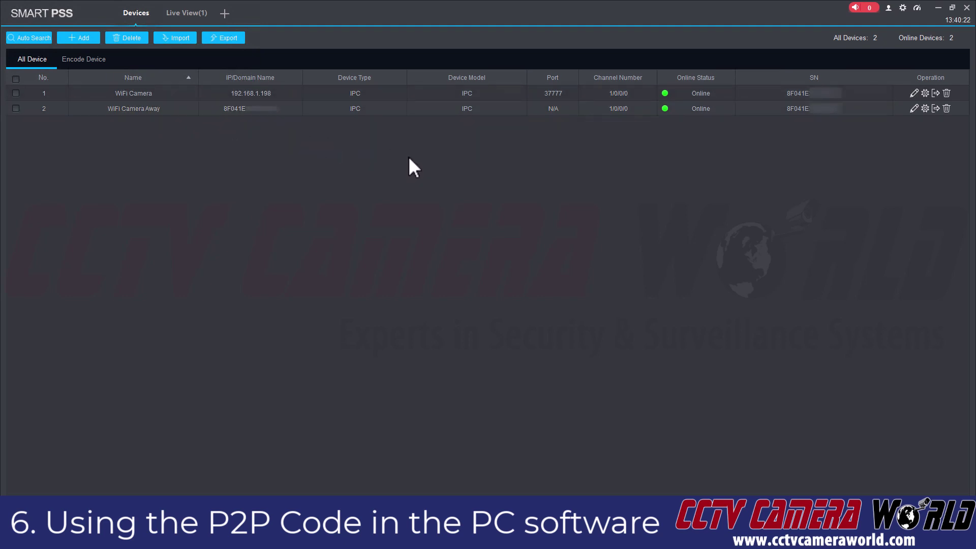
click(953, 7)
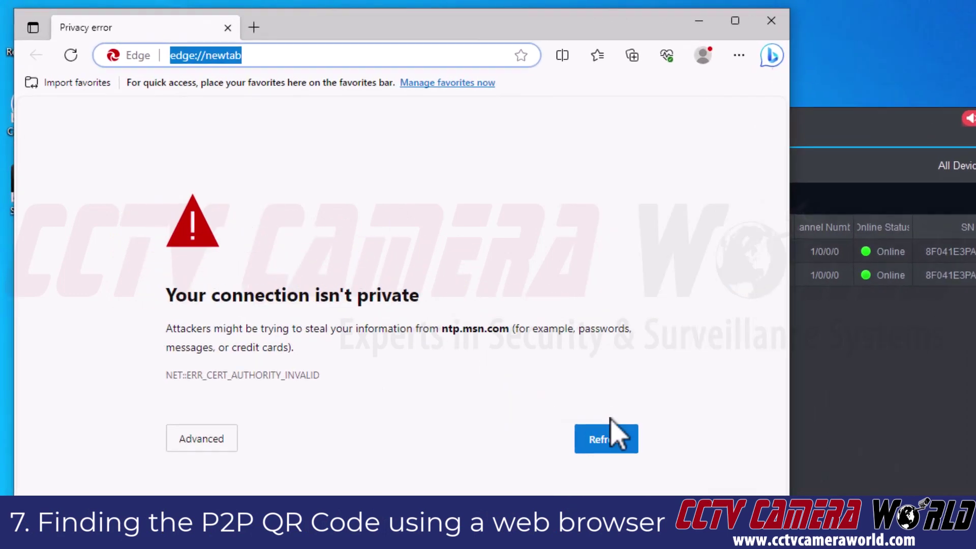
Step: Log in to the camera web page at 192.168.1.198 as admin and open Setting
text(192)
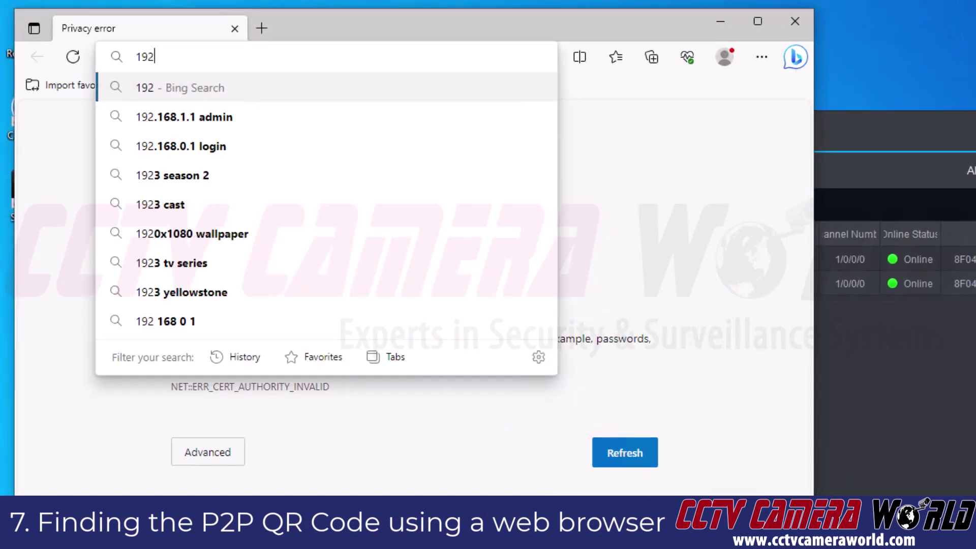
text(.168.1.)
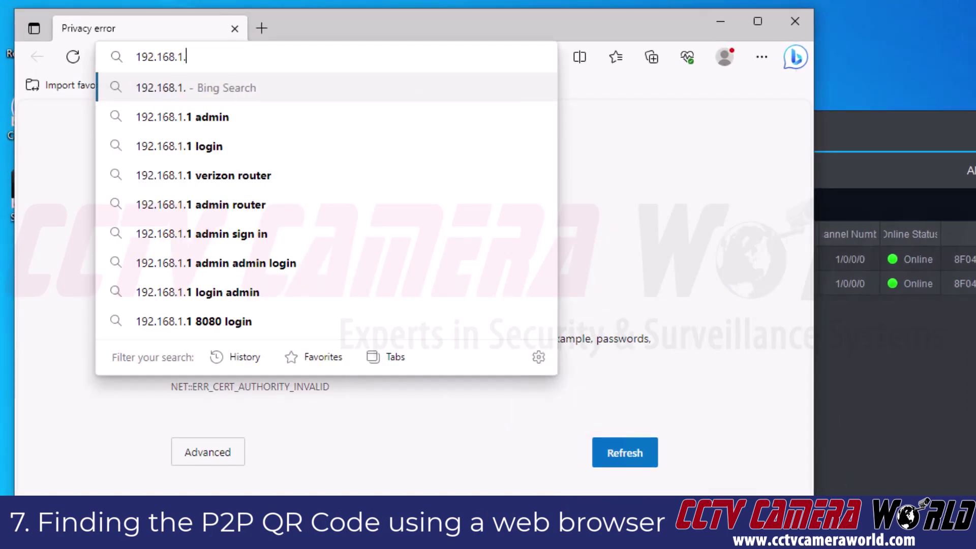
text(198)
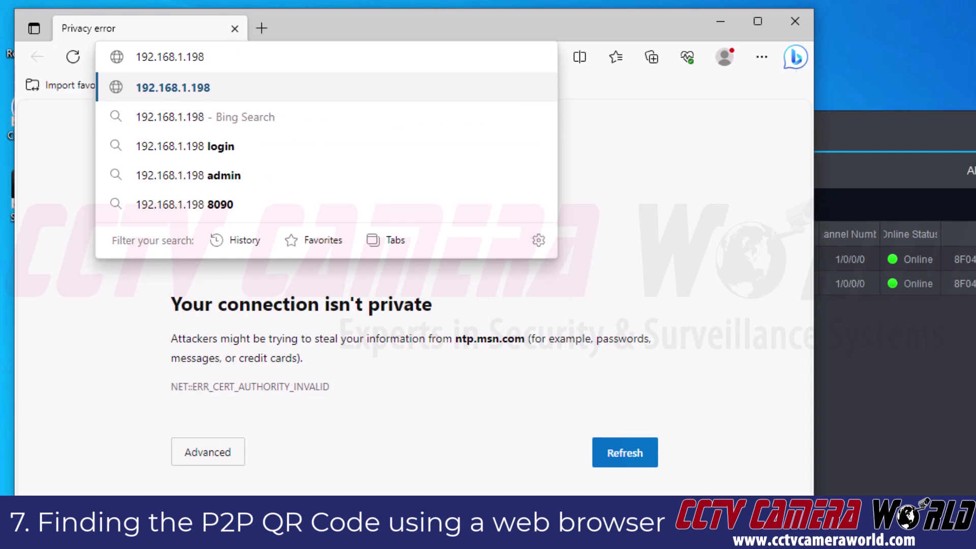
key(Return)
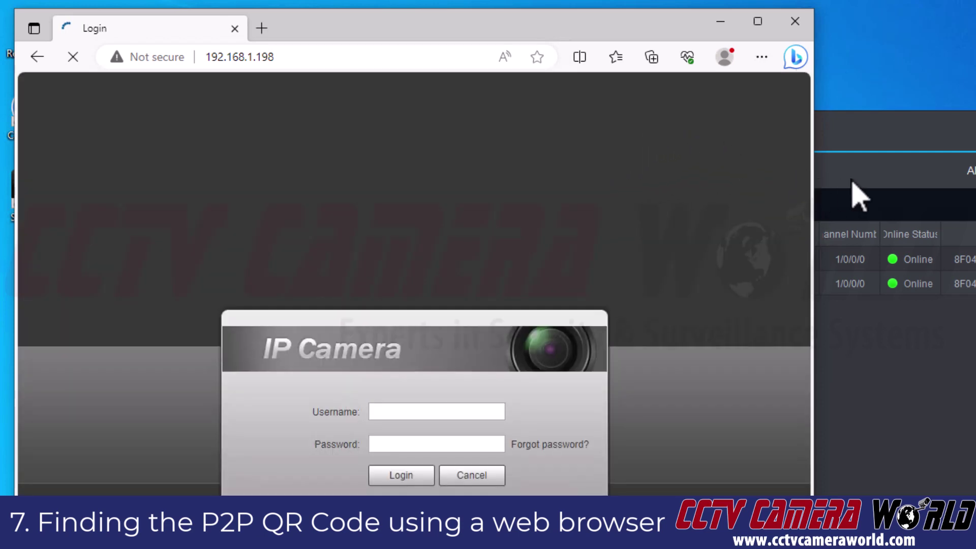
click(442, 411)
text(admin)
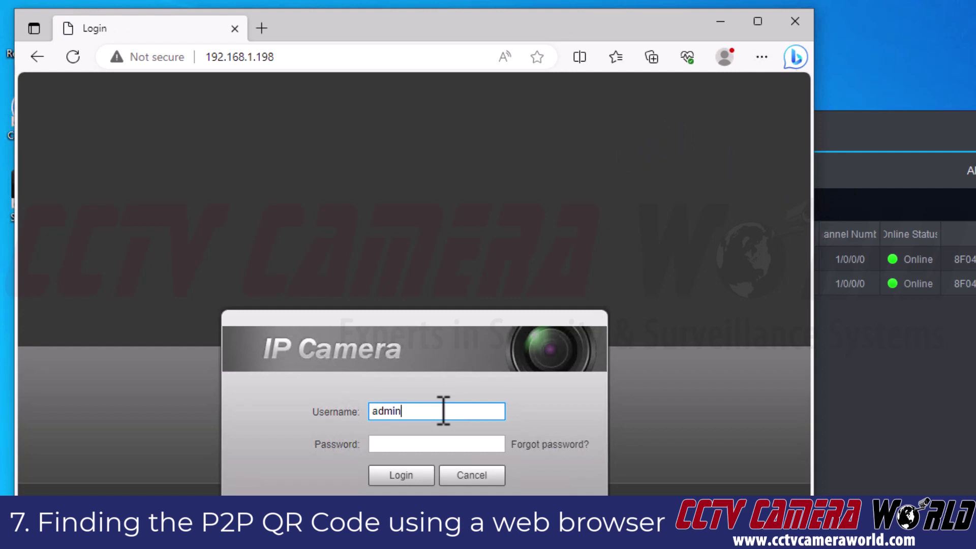
key(Tab)
text(admin)
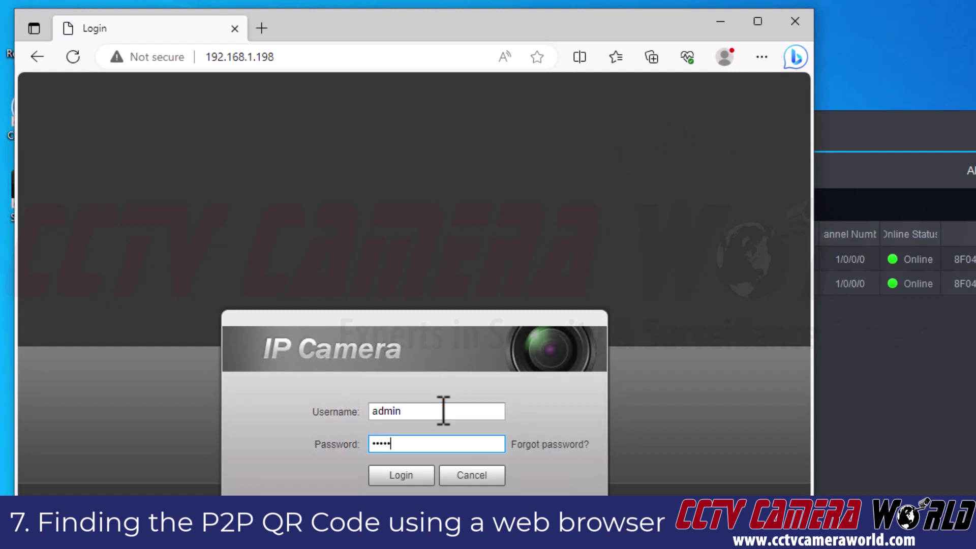
text(123)
key(Return)
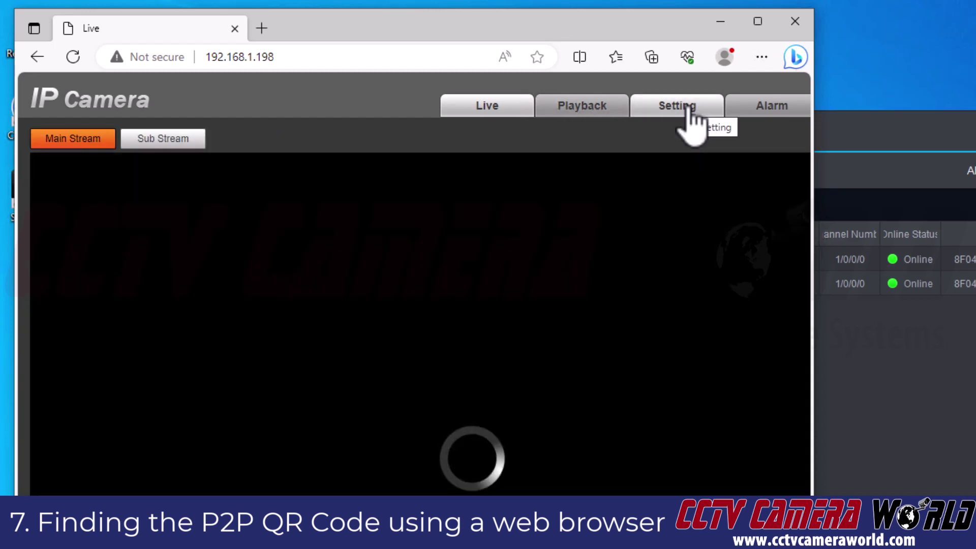
drag(814, 148, 958, 141)
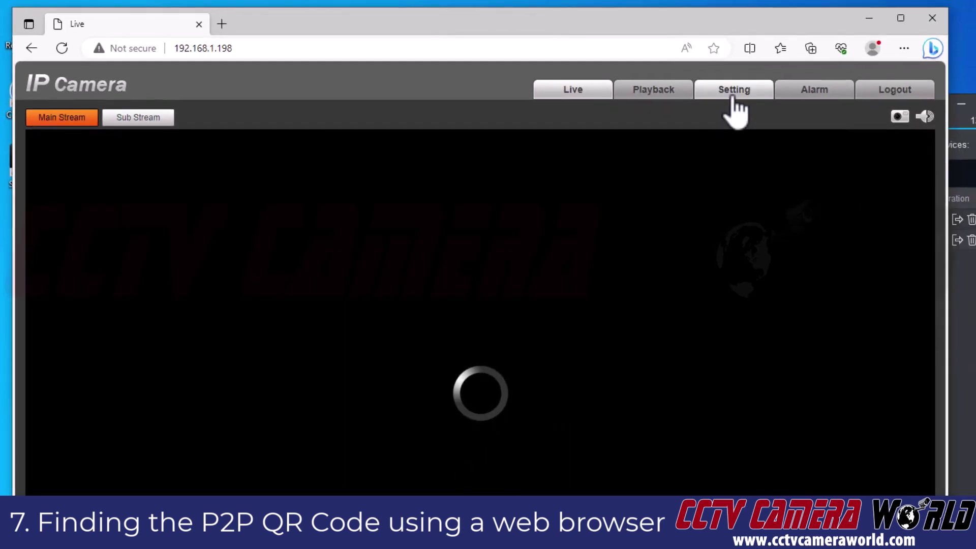
click(732, 96)
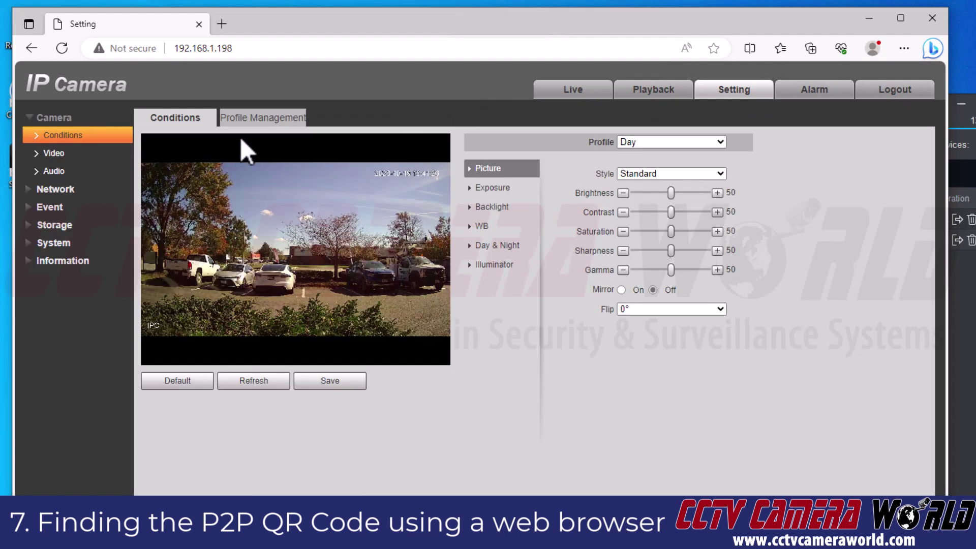
Step: View the Network > Access Platform P2P page showing the serial number and QR code
click(99, 188)
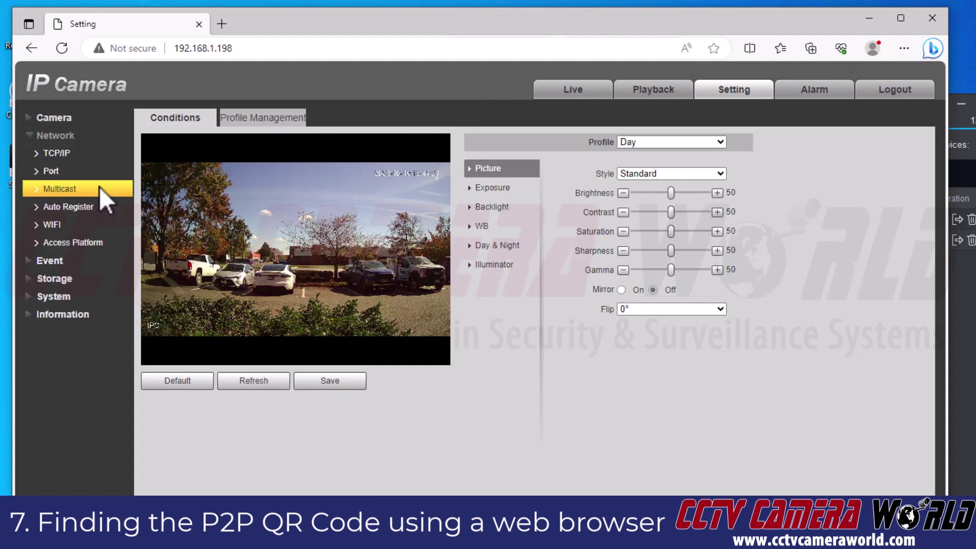
click(91, 243)
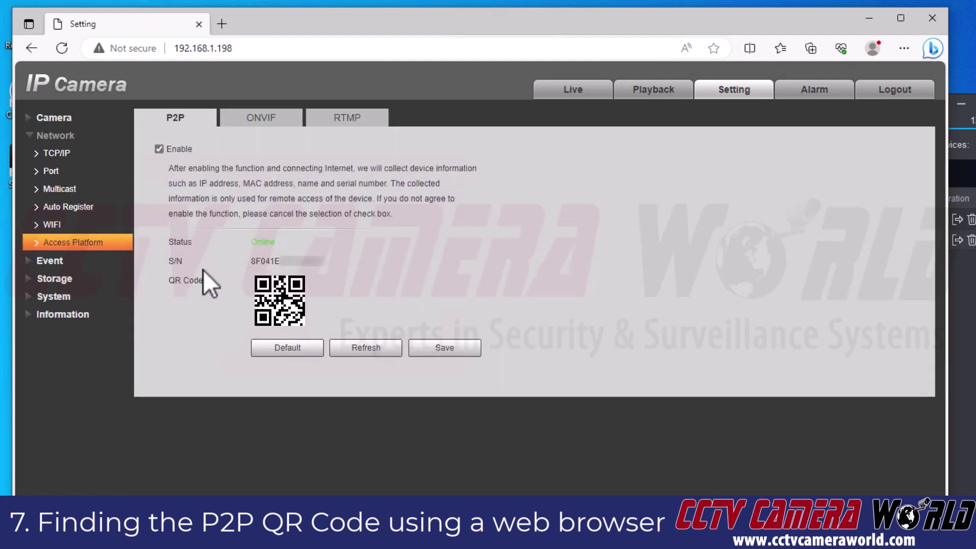
drag(250, 260, 332, 261)
click(332, 261)
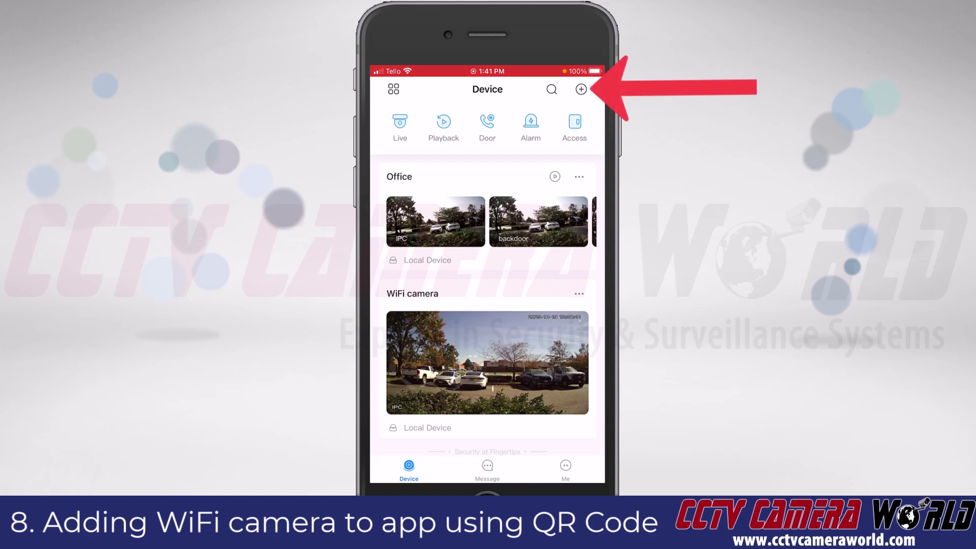
Step: Bring up DMSS's add-device options from the + on the Device screen
click(581, 89)
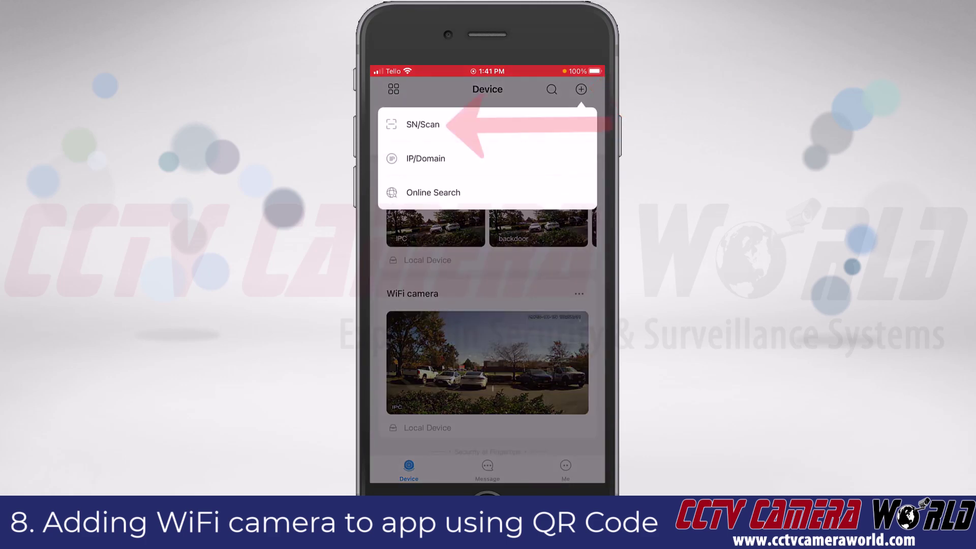